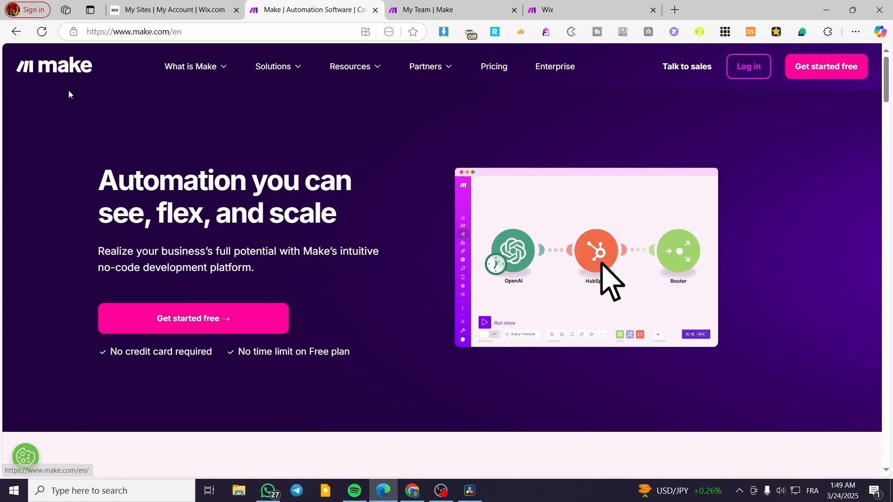
{"action": "left_click", "coordinate": [148, 10]}
{"action": "left_click", "coordinate": [307, 10]}
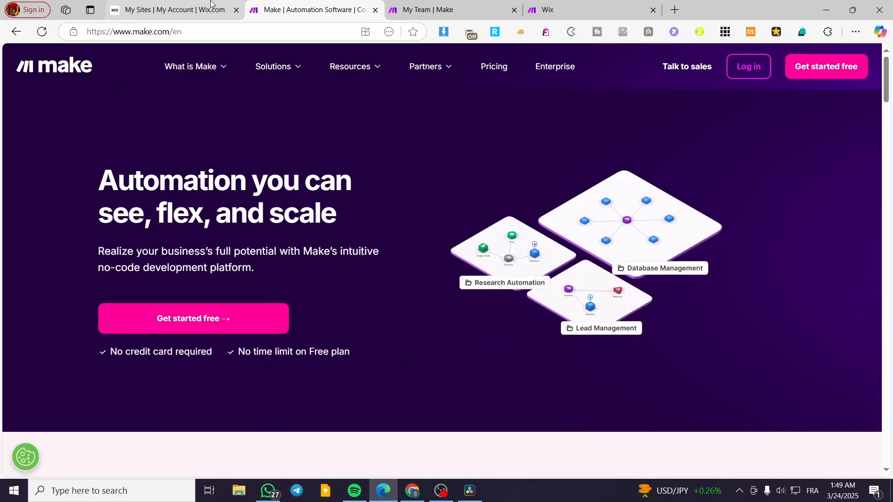
{"action": "mouse_move", "coordinate": [210, 2]}
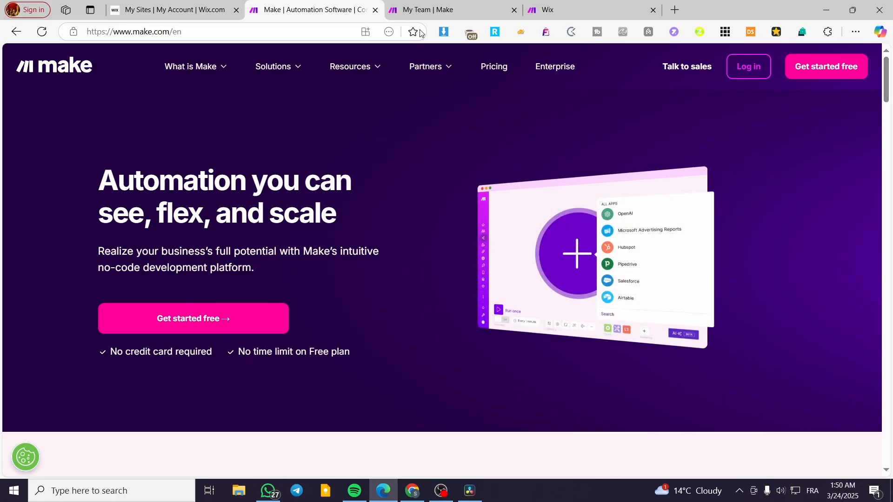
- Close the Make homepage tab and open the Organization dashboard in the Make account
{"action": "left_click", "coordinate": [429, 14]}
{"action": "left_click", "coordinate": [375, 11]}
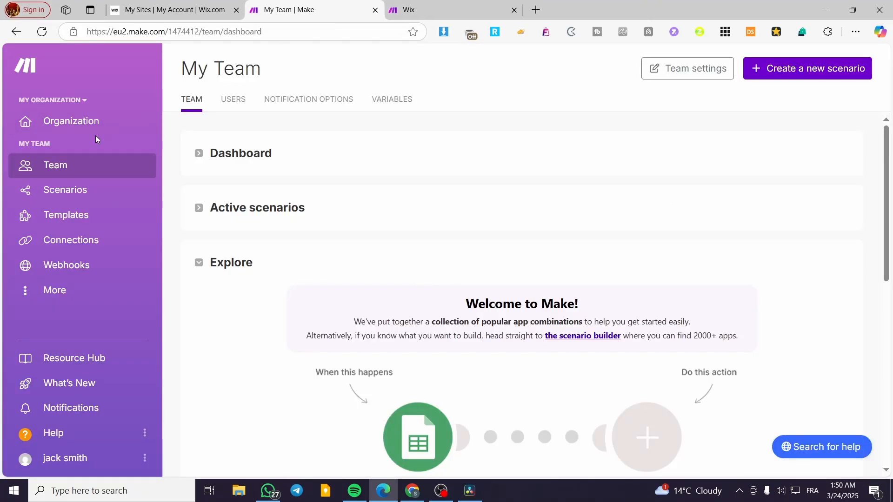
{"action": "left_click", "coordinate": [83, 127]}
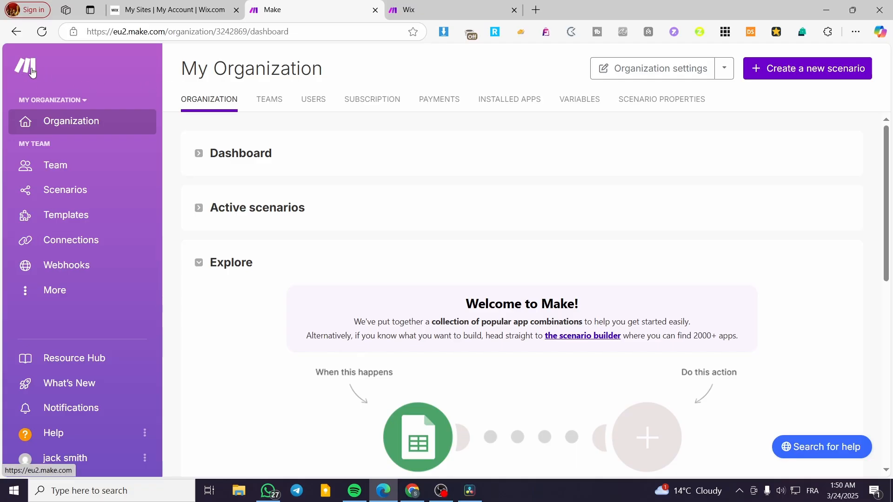
- Read the Make help article on connecting Wix, covering custom app creation, permissions, app testing and OAuth setup
{"action": "left_click", "coordinate": [197, 12]}
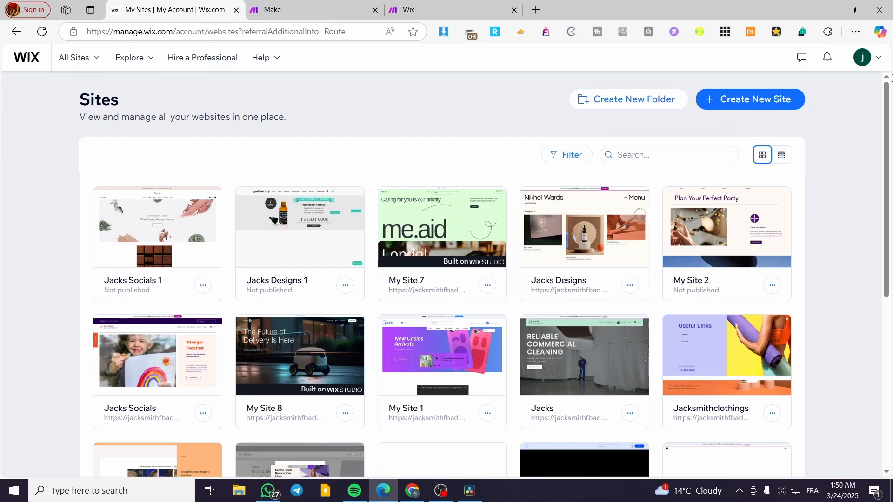
{"action": "left_click", "coordinate": [434, 11]}
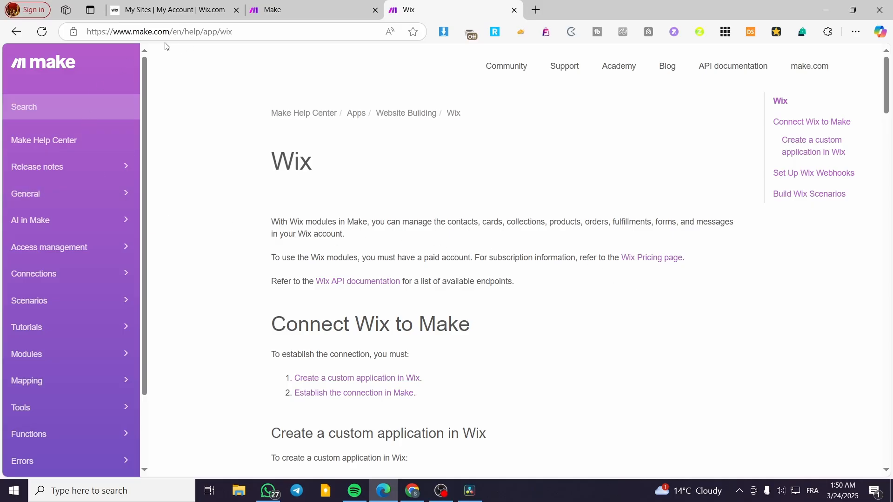
{"action": "scroll", "coordinate": [466, 203], "scroll_direction": "down", "scroll_amount": 5}
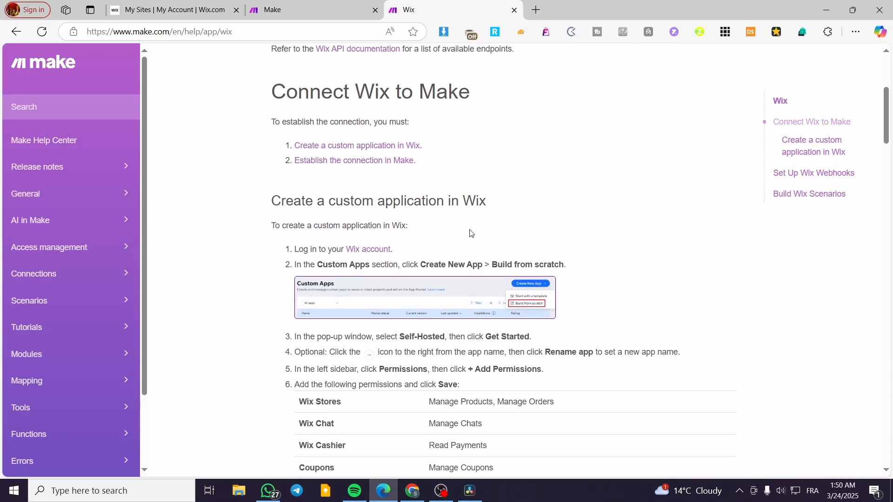
{"action": "scroll", "coordinate": [470, 233], "scroll_direction": "down", "scroll_amount": 4}
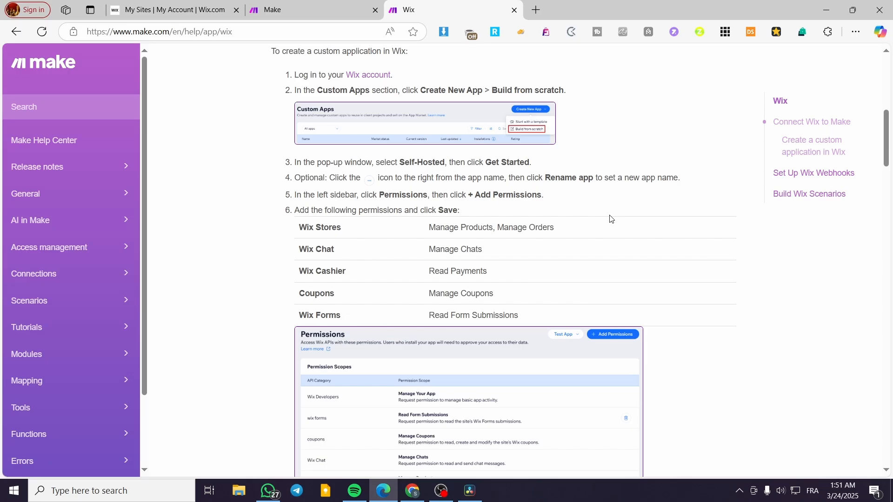
{"action": "scroll", "coordinate": [609, 219], "scroll_direction": "down", "scroll_amount": 2}
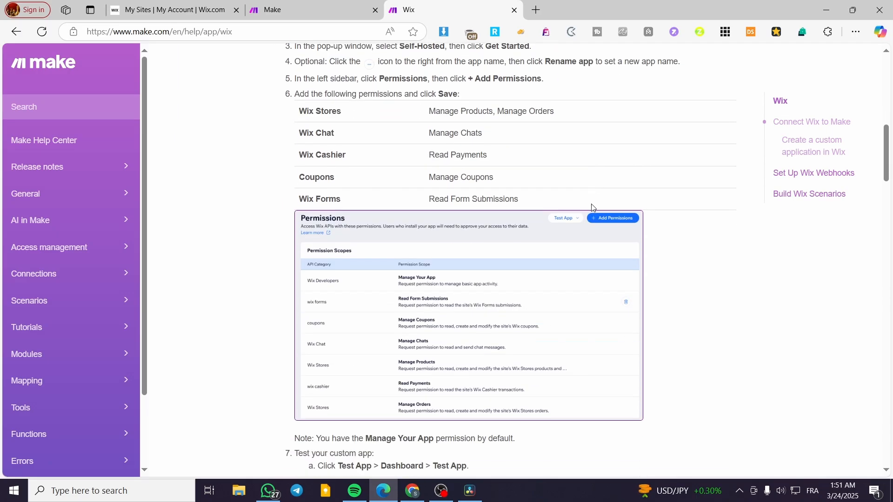
{"action": "scroll", "coordinate": [428, 292], "scroll_direction": "down", "scroll_amount": 4}
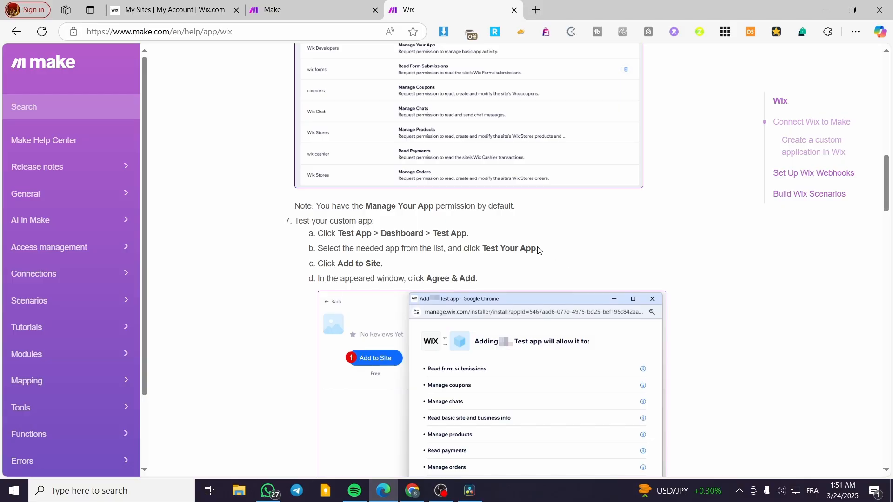
{"action": "scroll", "coordinate": [539, 251], "scroll_direction": "down", "scroll_amount": 7}
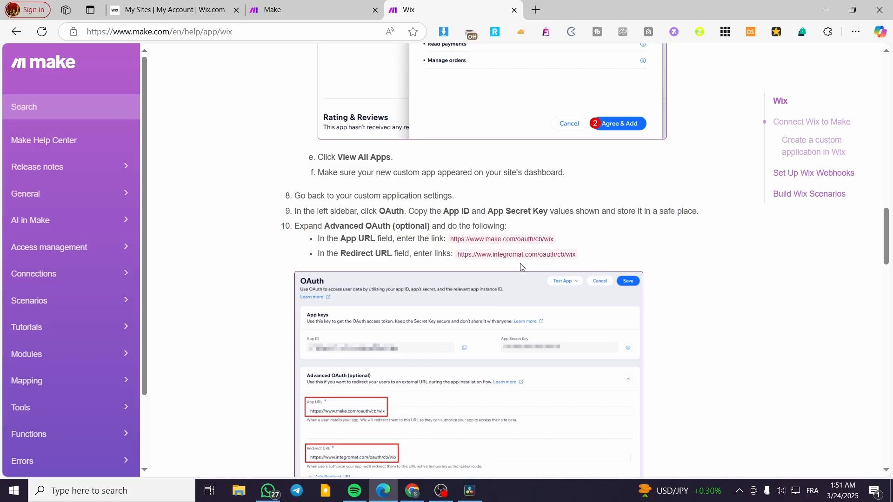
{"action": "scroll", "coordinate": [617, 241], "scroll_direction": "up", "scroll_amount": 20}
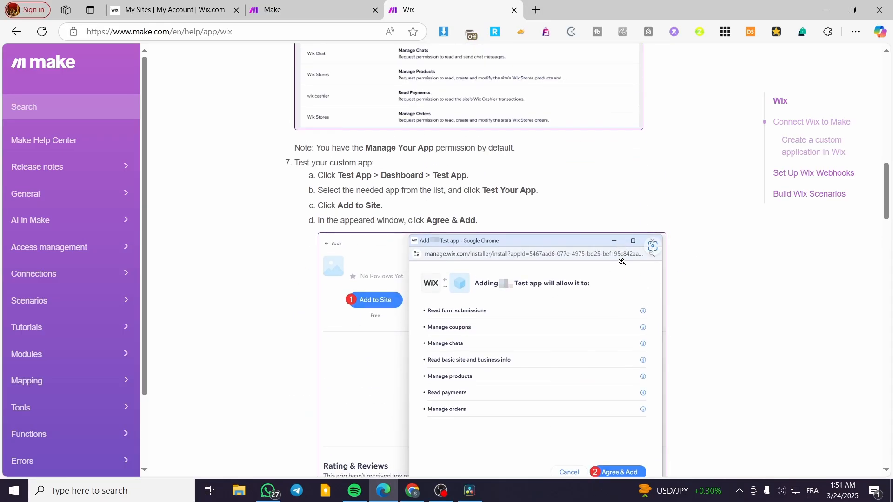
- Return to the Wix account and switch it to Wix Studio through the Wix Studio introduction in the account menu
{"action": "left_click", "coordinate": [159, 4]}
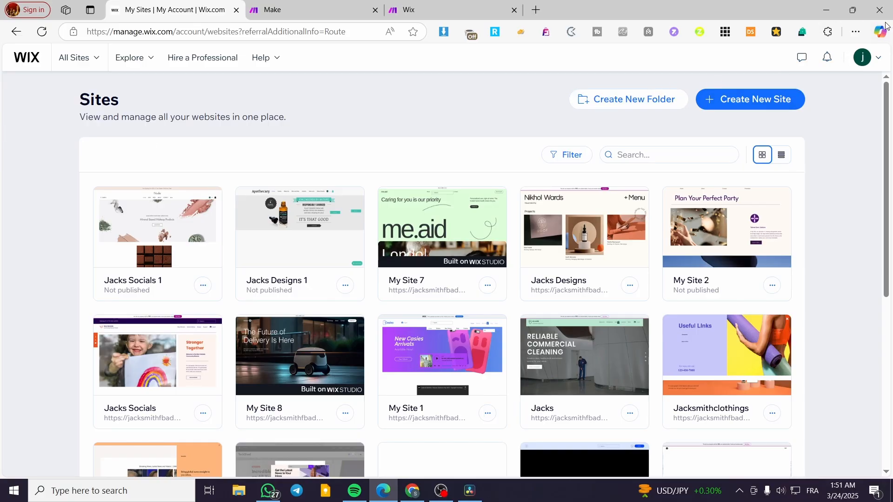
{"action": "left_click", "coordinate": [879, 59]}
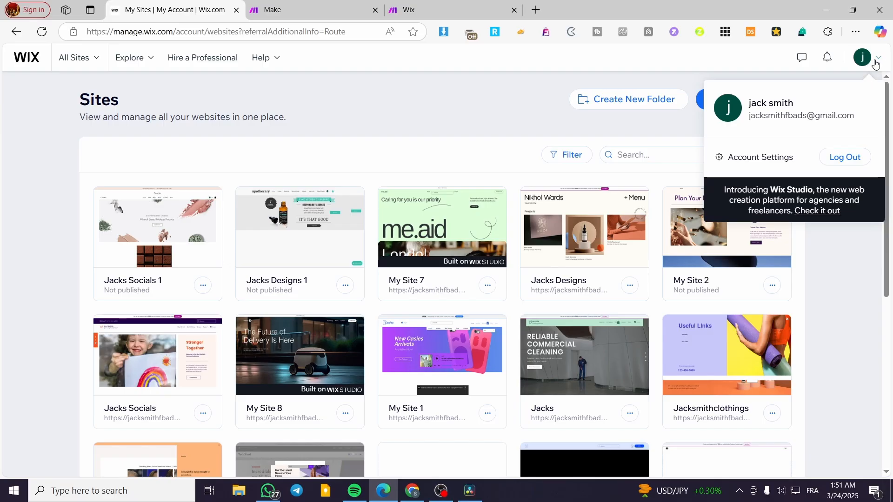
{"action": "left_click_drag", "start_coordinate": [725, 190], "coordinate": [847, 217]}
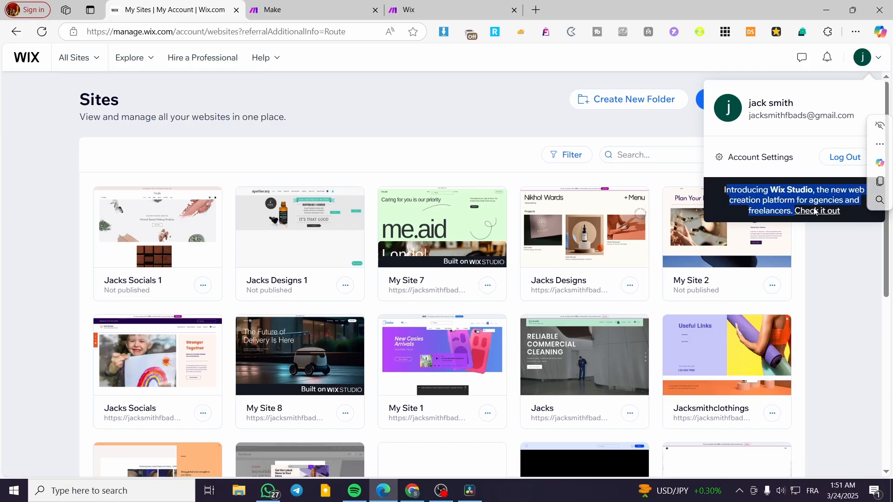
{"action": "left_click", "coordinate": [776, 187]}
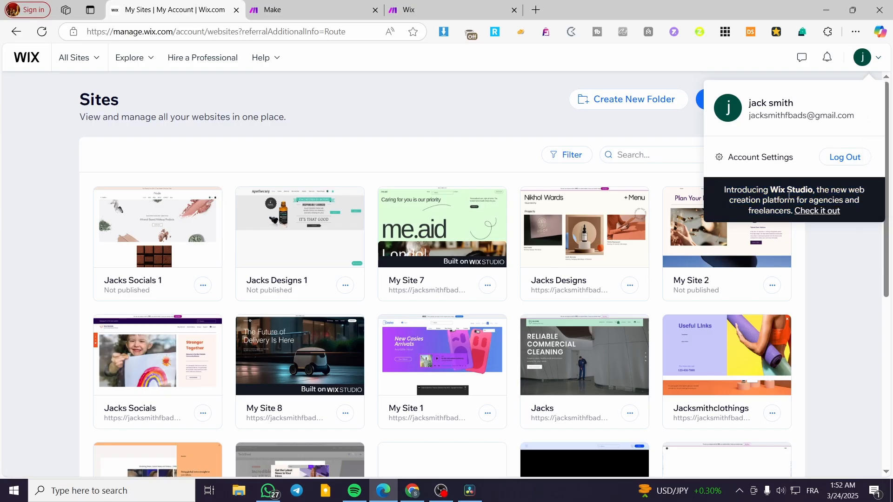
{"action": "left_click", "coordinate": [822, 212]}
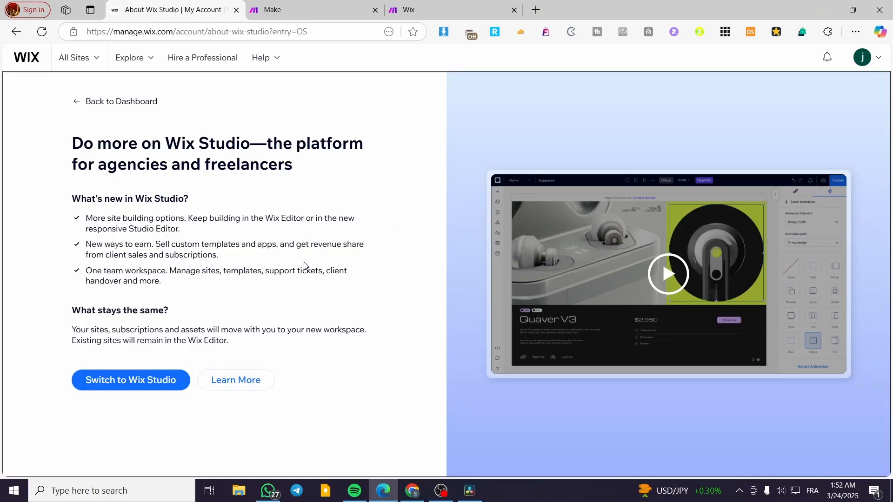
{"action": "left_click", "coordinate": [142, 382]}
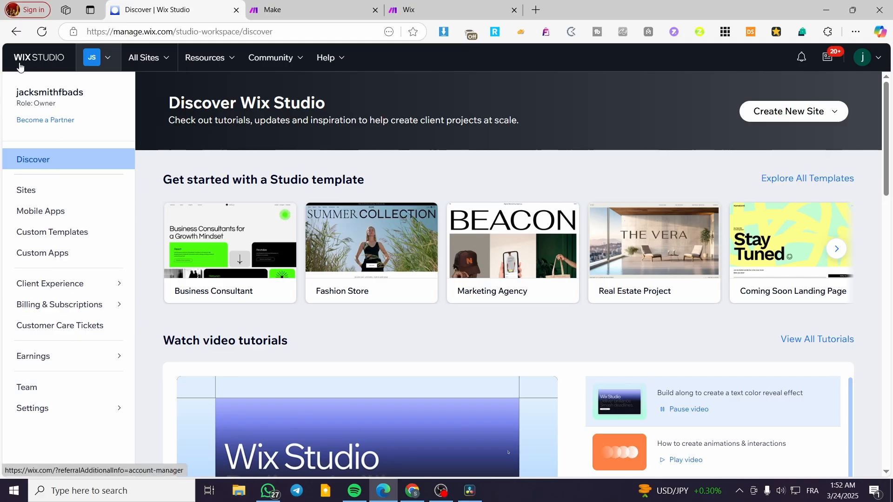
- Open the workspace's Custom Apps section and get started with Wix Blocks to reach the app templates page
{"action": "left_click", "coordinate": [31, 256]}
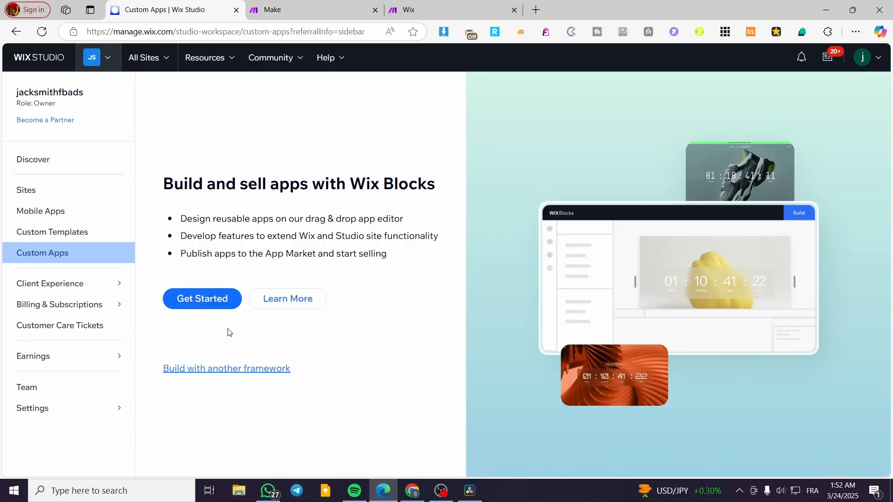
{"action": "left_click", "coordinate": [204, 301]}
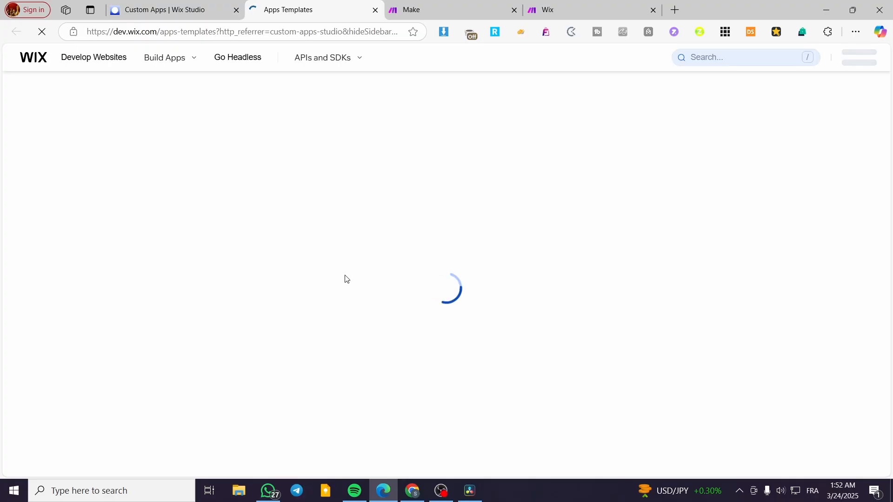
{"action": "left_click", "coordinate": [195, 6]}
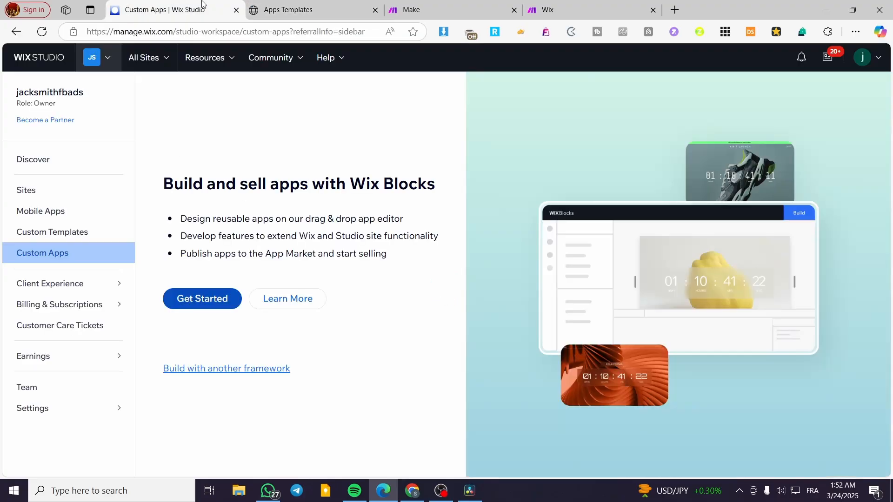
{"action": "left_click", "coordinate": [294, 4]}
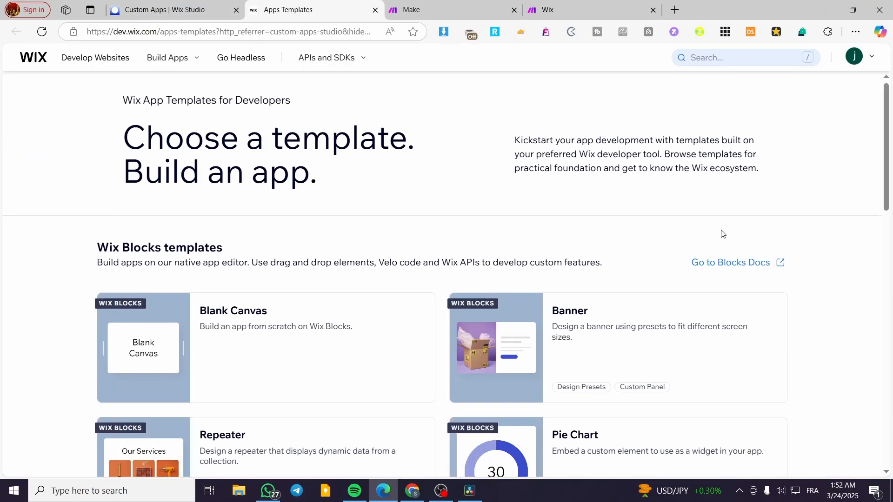
- Look through the available Wix Blocks app templates for a suitable starting point
{"action": "scroll", "coordinate": [722, 234], "scroll_direction": "down", "scroll_amount": 4}
{"action": "scroll", "coordinate": [598, 253], "scroll_direction": "down", "scroll_amount": 6}
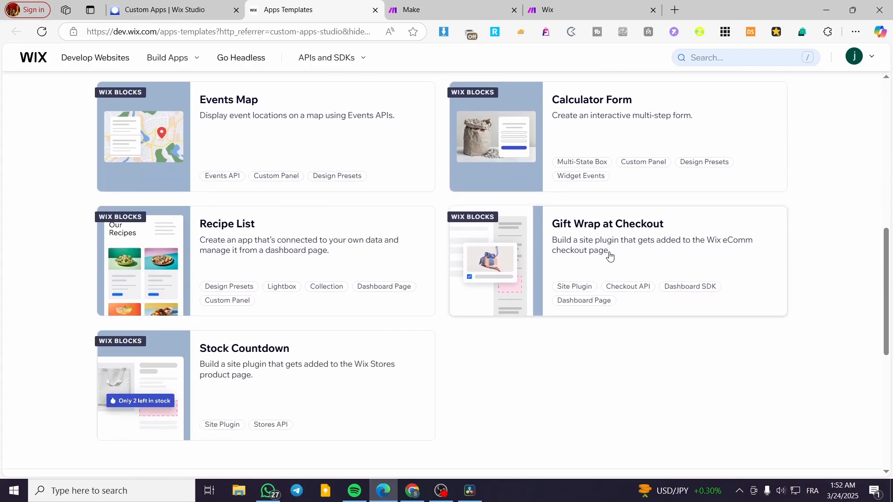
{"action": "scroll", "coordinate": [464, 349], "scroll_direction": "down", "scroll_amount": 4}
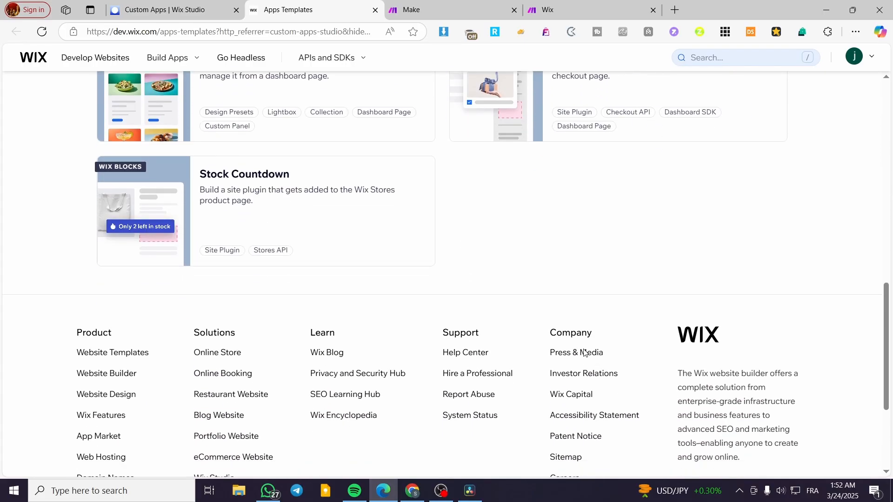
{"action": "scroll", "coordinate": [585, 354], "scroll_direction": "up", "scroll_amount": 15}
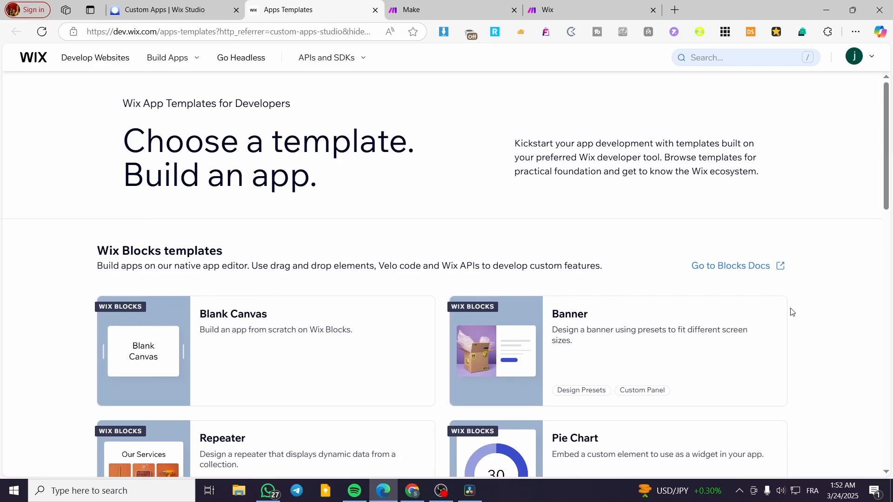
{"action": "scroll", "coordinate": [227, 229], "scroll_direction": "down", "scroll_amount": 4}
{"action": "scroll", "coordinate": [227, 229], "scroll_direction": "down", "scroll_amount": 3}
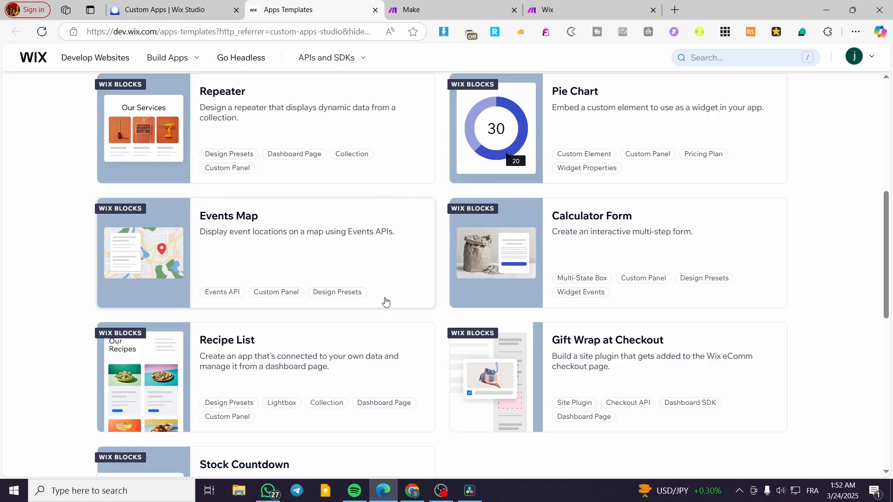
{"action": "scroll", "coordinate": [813, 325], "scroll_direction": "up", "scroll_amount": 3}
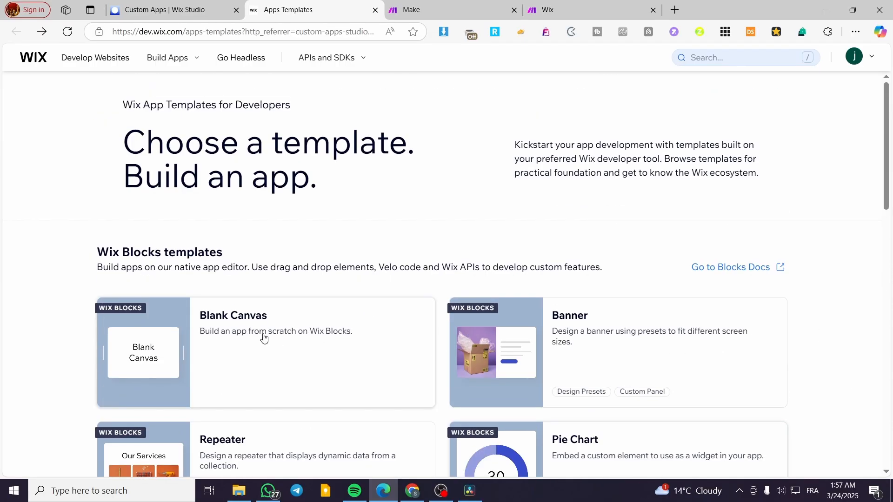
{"action": "scroll", "coordinate": [573, 303], "scroll_direction": "down", "scroll_amount": 10}
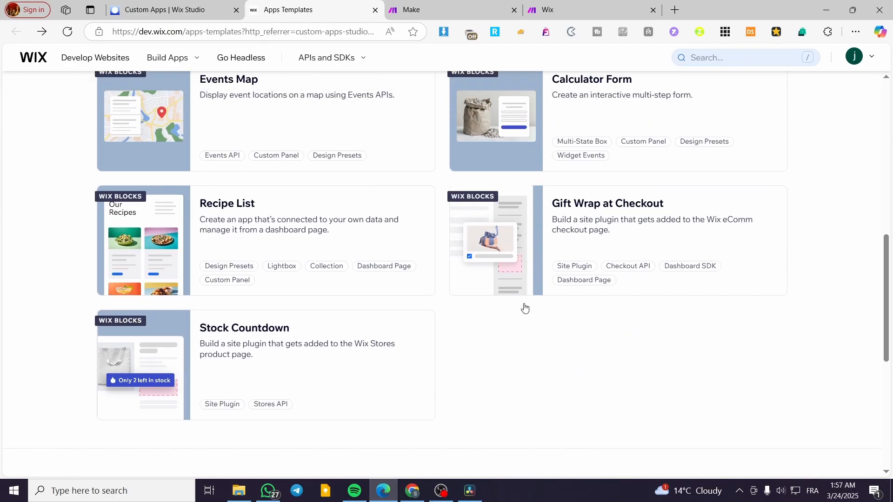
{"action": "scroll", "coordinate": [186, 265], "scroll_direction": "up", "scroll_amount": 10}
- Start a Wix Blocks app from the Blank Canvas template and close its editor tab
{"action": "mouse_move", "coordinate": [195, 62]}
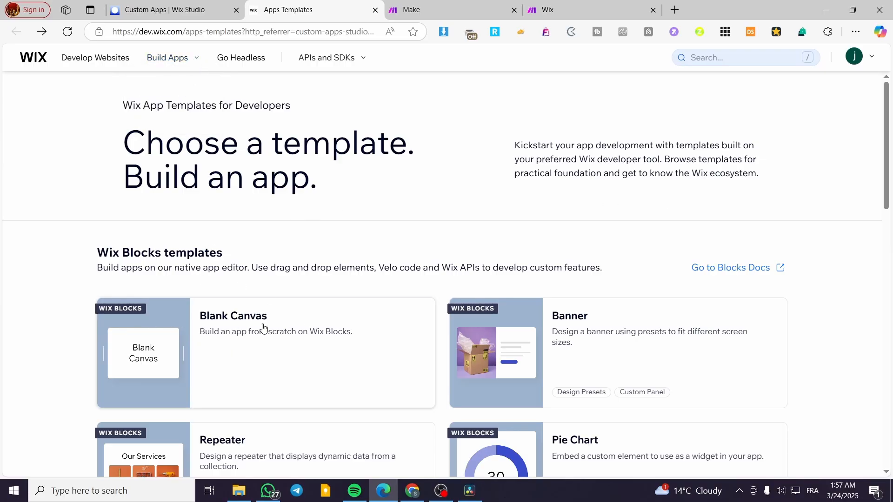
{"action": "left_click", "coordinate": [234, 321]}
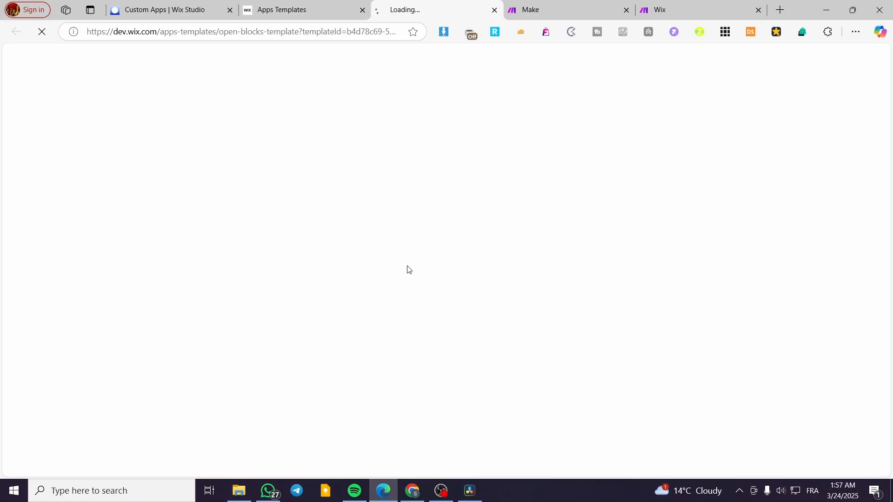
{"action": "left_click", "coordinate": [496, 10]}
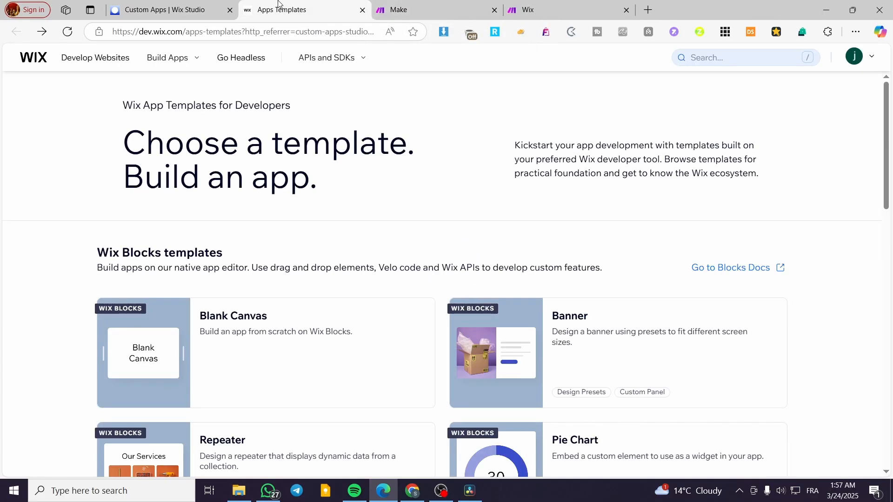
- From the Custom Apps page, create a new app with another framework, choosing Self-Hosted and starting from scratch
{"action": "left_click", "coordinate": [188, 6]}
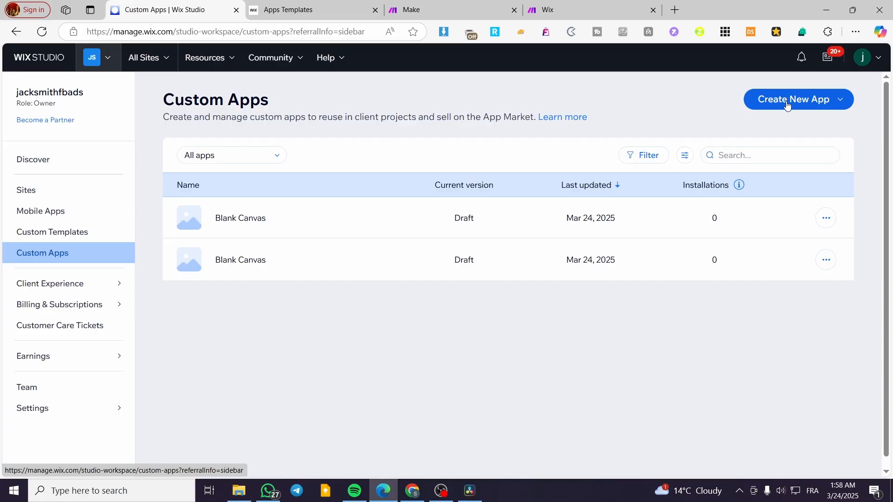
{"action": "left_click", "coordinate": [840, 105]}
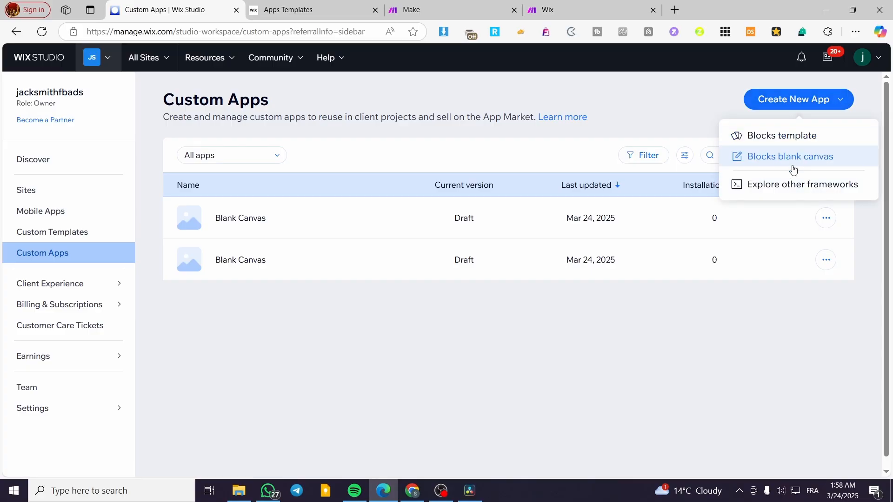
{"action": "left_click", "coordinate": [809, 188]}
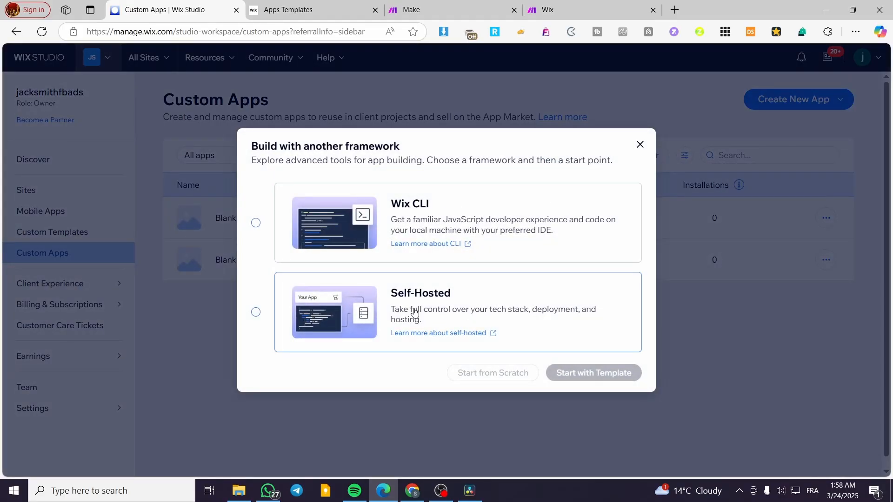
{"action": "left_click", "coordinate": [458, 300]}
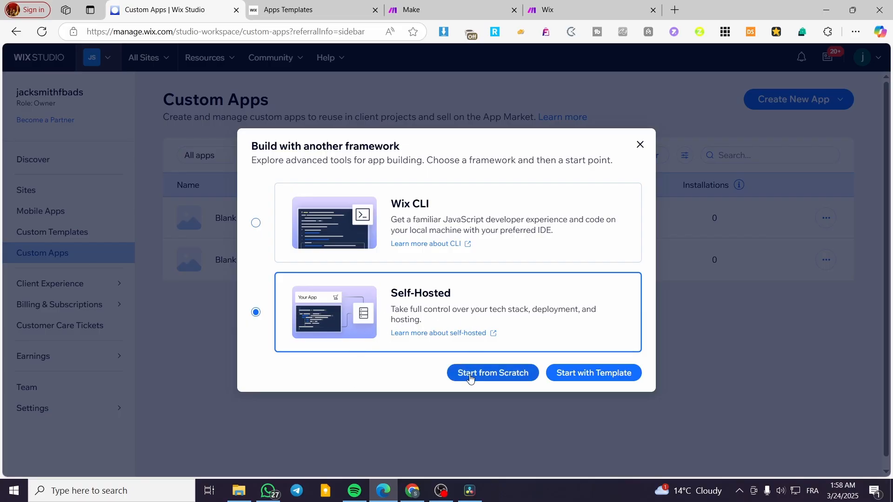
{"action": "left_click", "coordinate": [503, 379]}
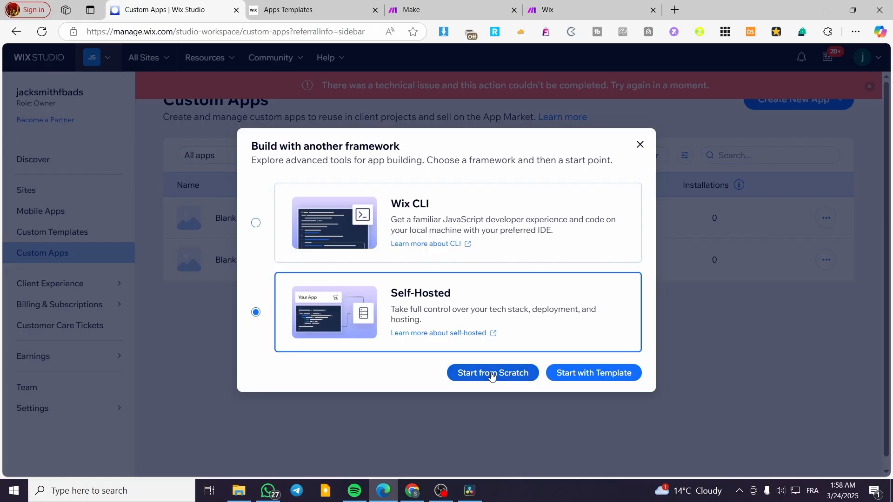
- Look over the self-hosted app templates and close their page
{"action": "left_click", "coordinate": [578, 374]}
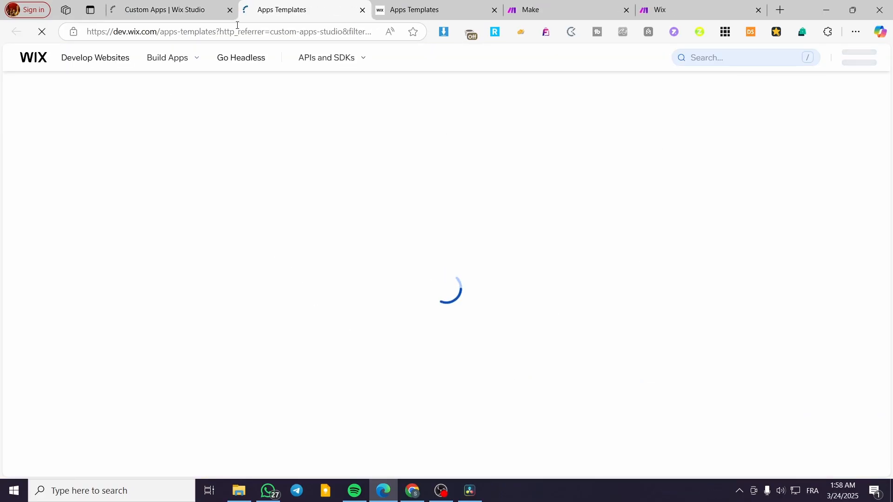
{"action": "left_click", "coordinate": [182, 4]}
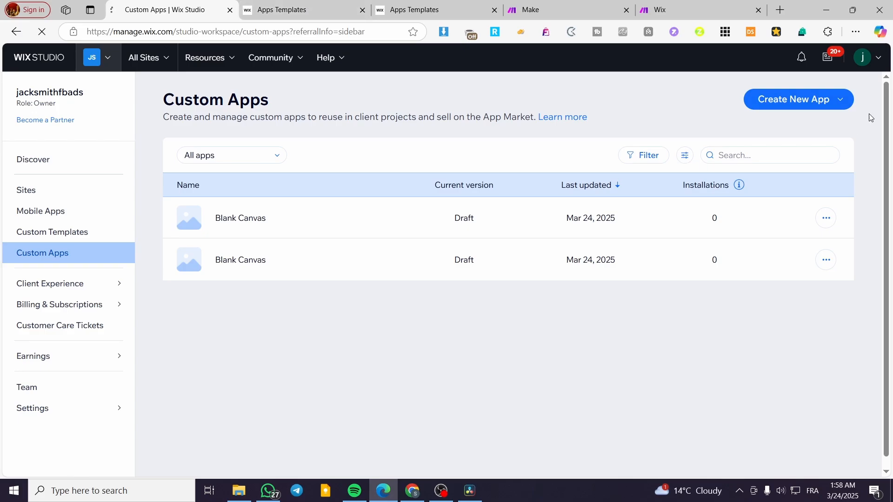
{"action": "left_click", "coordinate": [806, 100]}
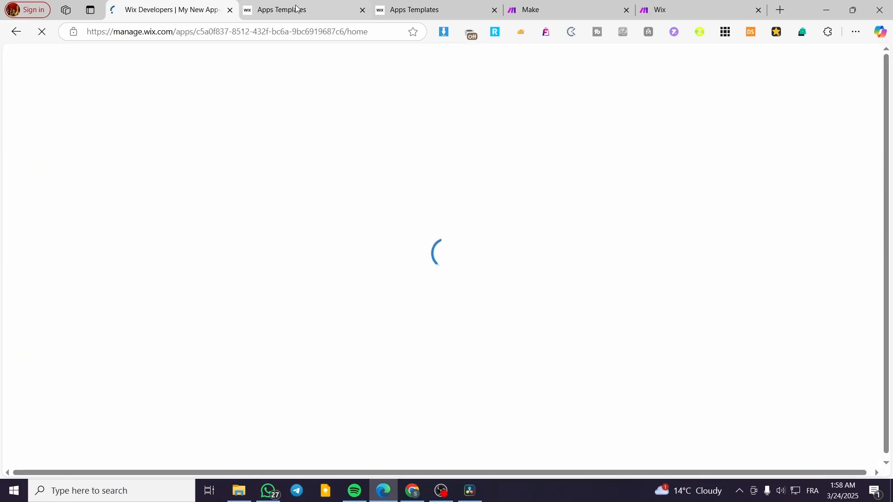
{"action": "left_click", "coordinate": [299, 6]}
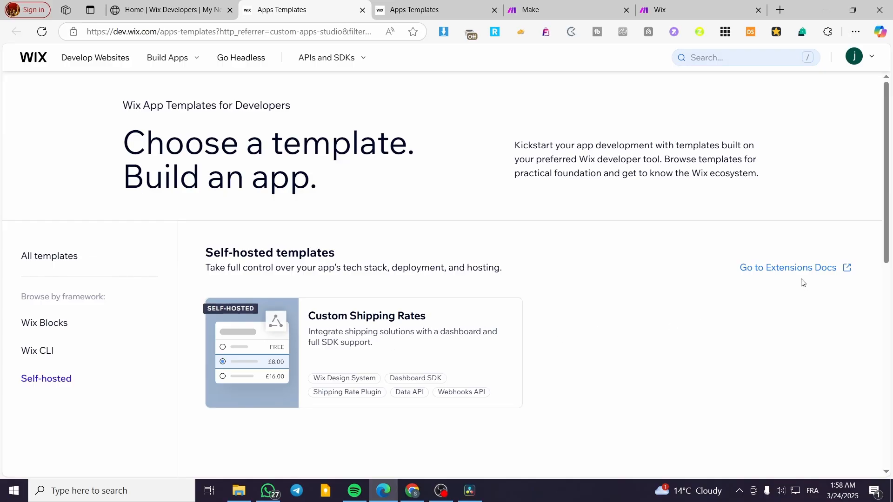
{"action": "scroll", "coordinate": [803, 283], "scroll_direction": "down", "scroll_amount": 4}
{"action": "scroll", "coordinate": [472, 304], "scroll_direction": "up", "scroll_amount": 4}
{"action": "left_click", "coordinate": [362, 10]}
- Return to the new app's home page, dismiss the development site tip and review the Building your app section
{"action": "left_click", "coordinate": [166, 5]}
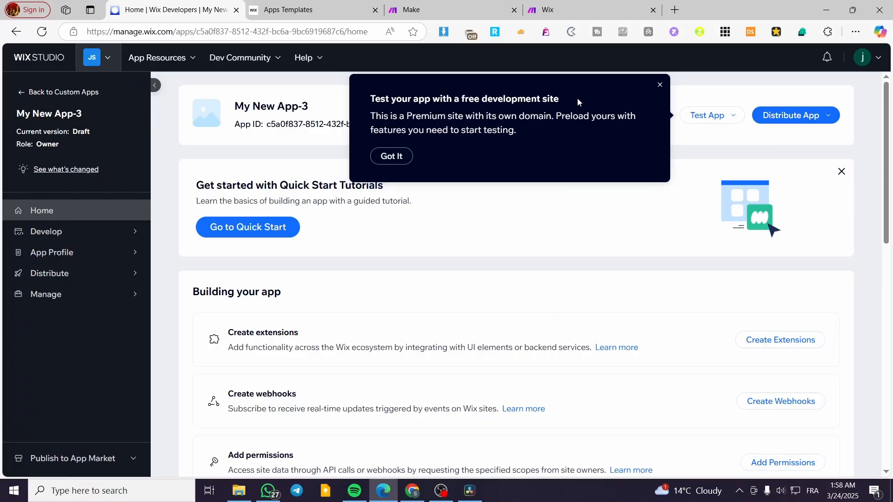
{"action": "left_click", "coordinate": [661, 87]}
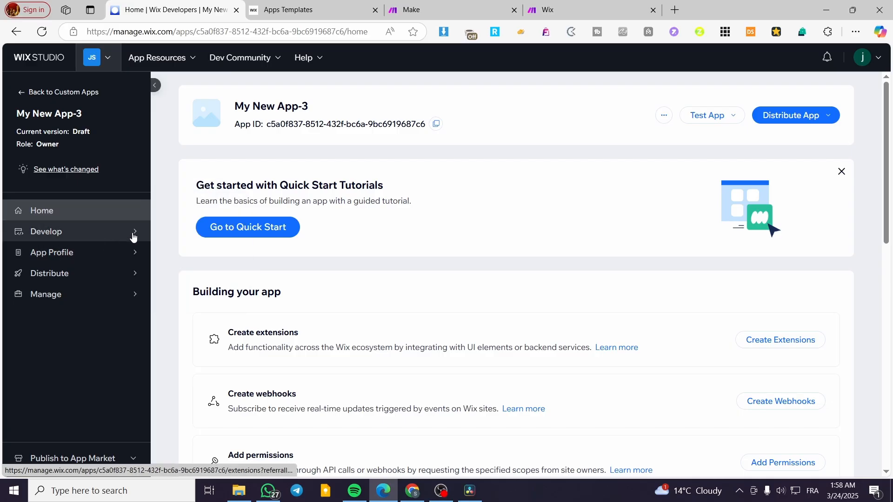
{"action": "mouse_move", "coordinate": [131, 233]}
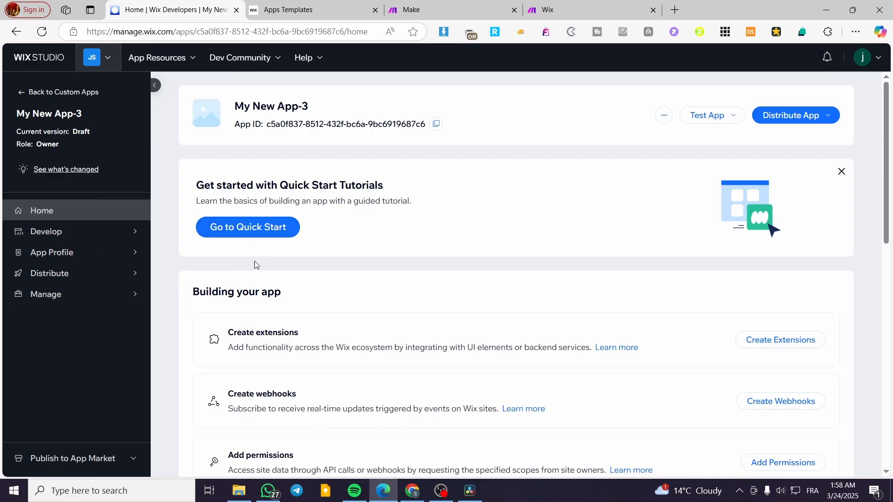
{"action": "scroll", "coordinate": [448, 275], "scroll_direction": "down", "scroll_amount": 1}
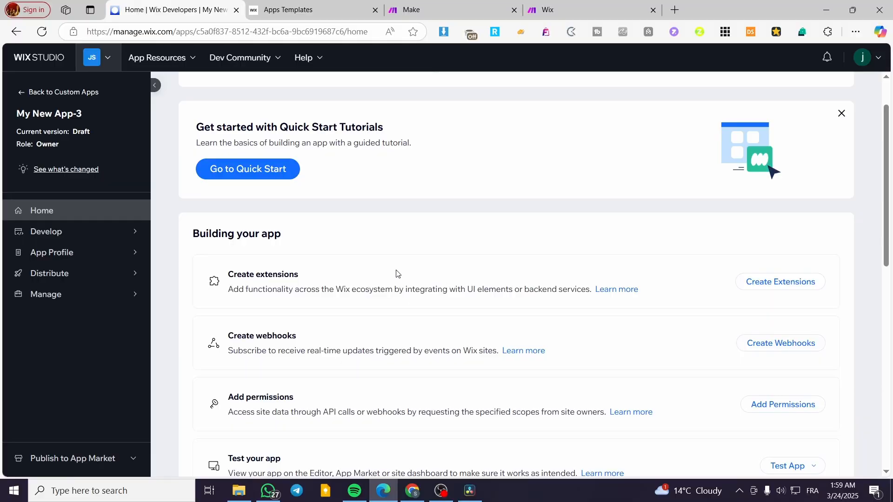
{"action": "scroll", "coordinate": [409, 264], "scroll_direction": "down", "scroll_amount": 2}
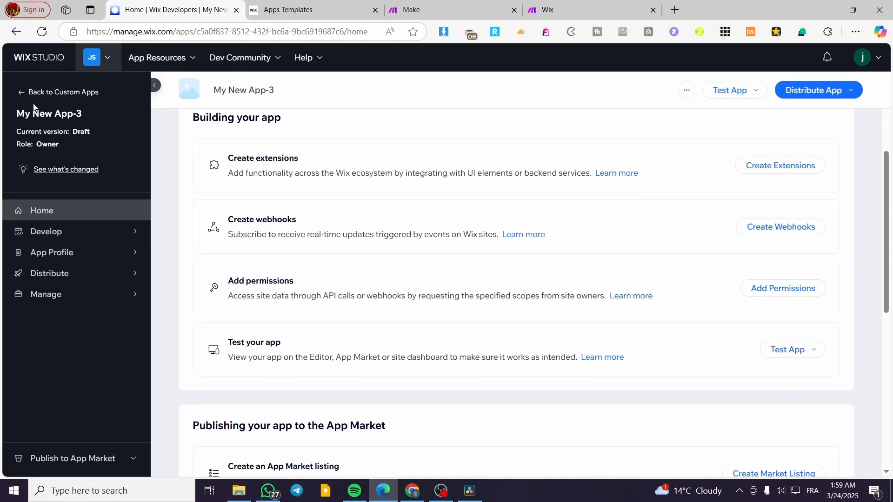
- Open the last My New App-3 draft in the custom apps list and start adding permissions to it
{"action": "left_click", "coordinate": [25, 93]}
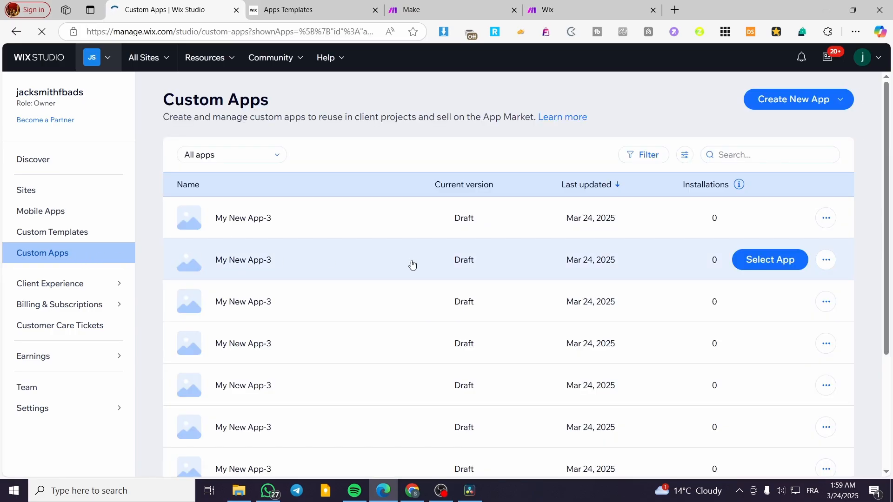
{"action": "scroll", "coordinate": [322, 397], "scroll_direction": "down", "scroll_amount": 5}
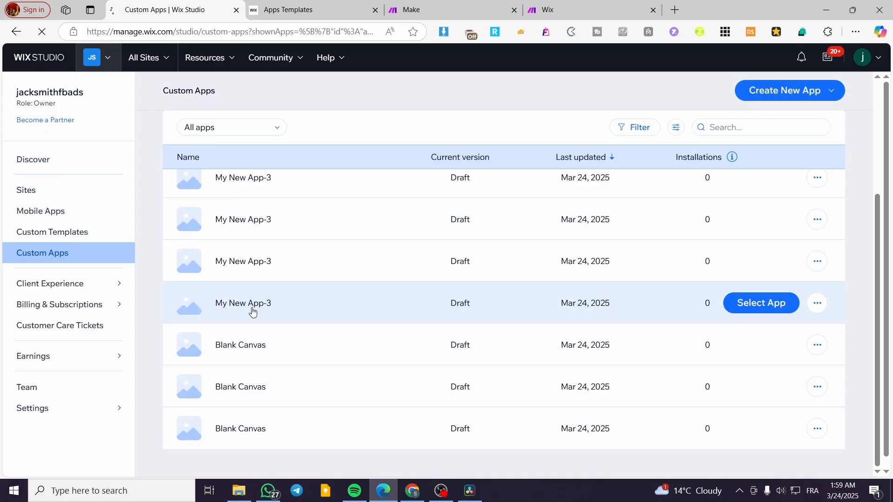
{"action": "left_click", "coordinate": [339, 305]}
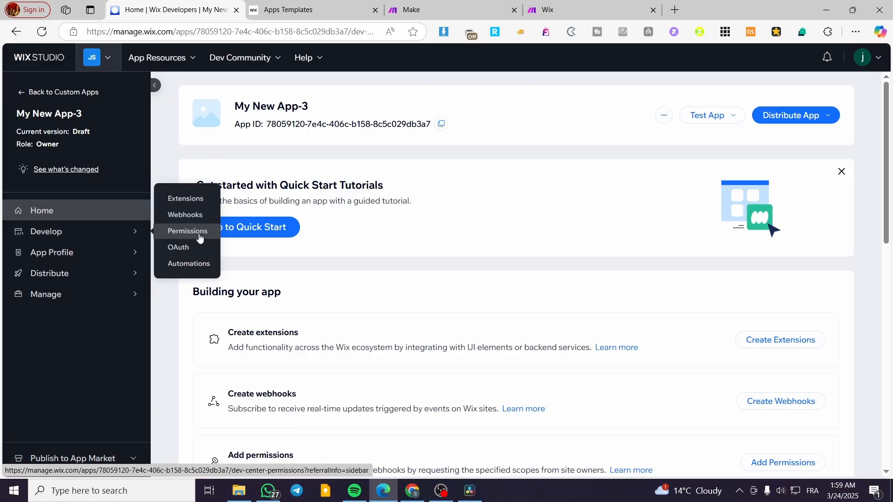
{"action": "left_click", "coordinate": [173, 232]}
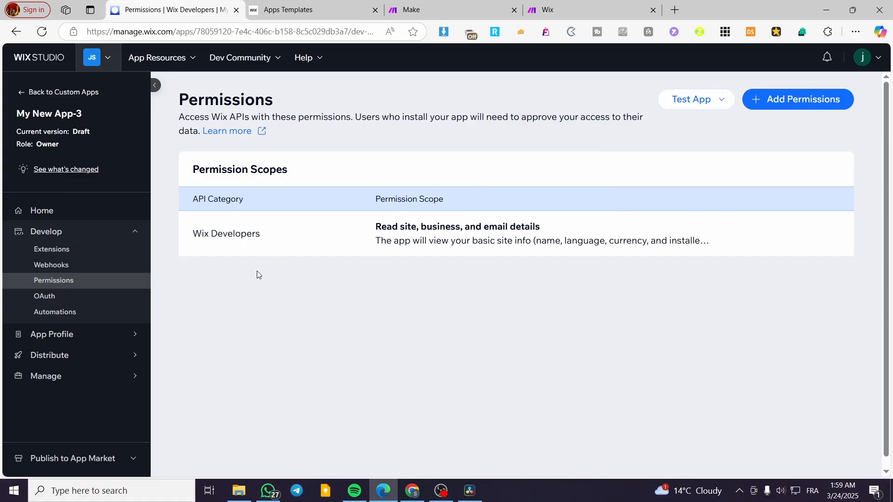
{"action": "left_click", "coordinate": [813, 97]}
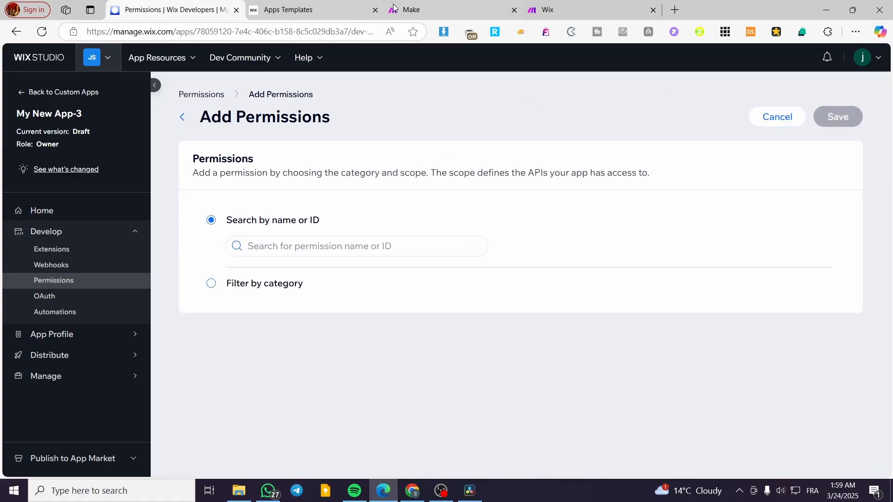
- Find the required permissions in the Make help article, try searching the app permissions for "Wix Stores", and clear the search
{"action": "left_click", "coordinate": [598, 3]}
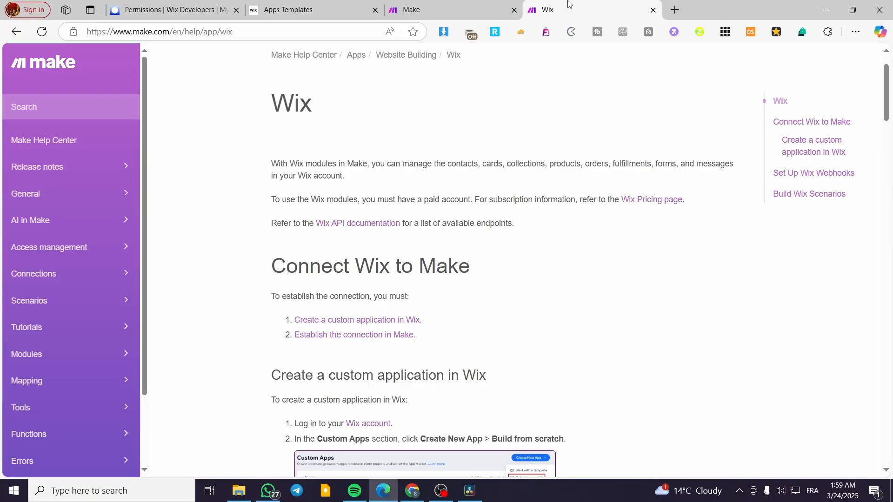
{"action": "scroll", "coordinate": [409, 294], "scroll_direction": "down", "scroll_amount": 5}
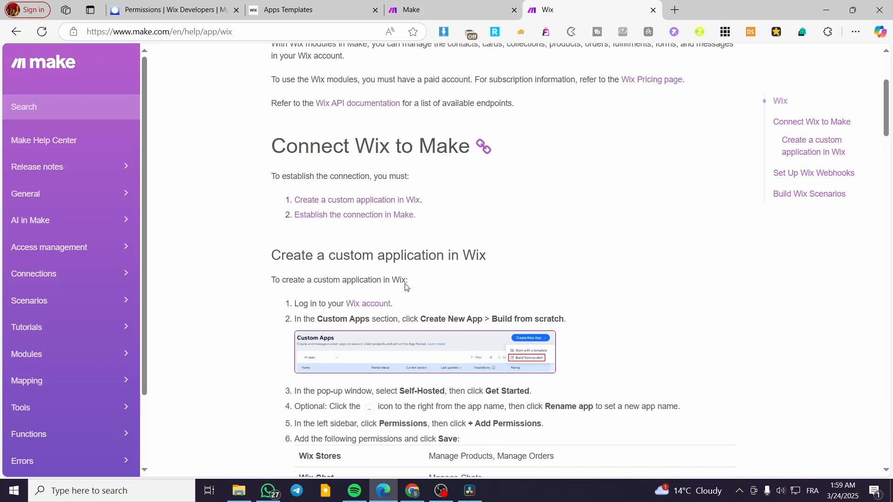
{"action": "scroll", "coordinate": [585, 279], "scroll_direction": "down", "scroll_amount": 3}
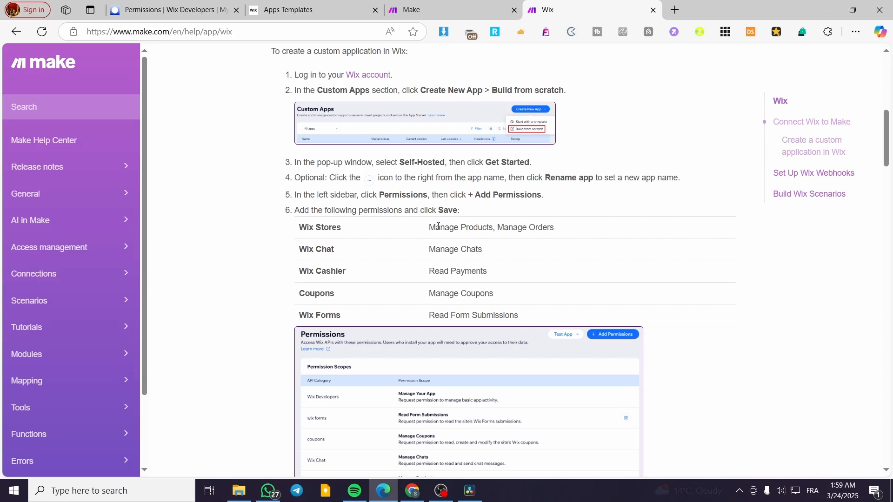
{"action": "left_click_drag", "start_coordinate": [348, 231], "coordinate": [301, 223]}
{"action": "key", "text": "ctrl+c"}
{"action": "key", "text": "ctrl+shift+Tab"}
{"action": "key", "text": "ctrl+shift+Tab"}
{"action": "key", "text": "ctrl+shift+Tab"}
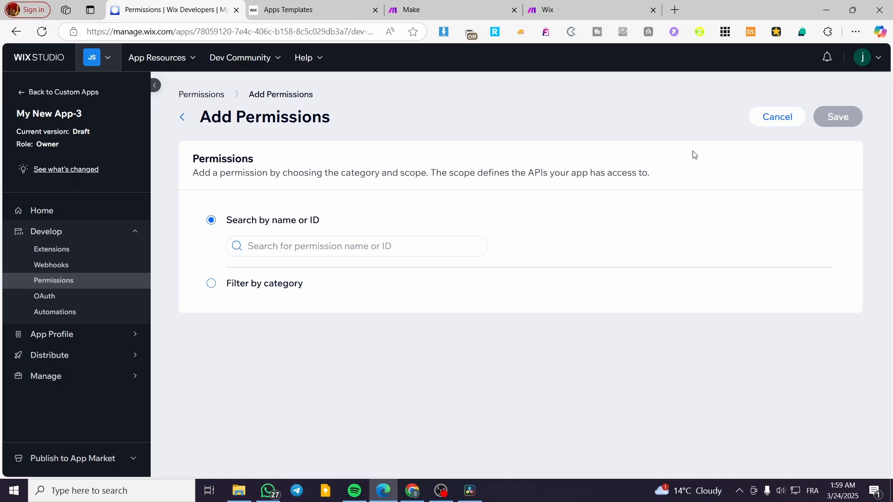
{"action": "left_click", "coordinate": [389, 245]}
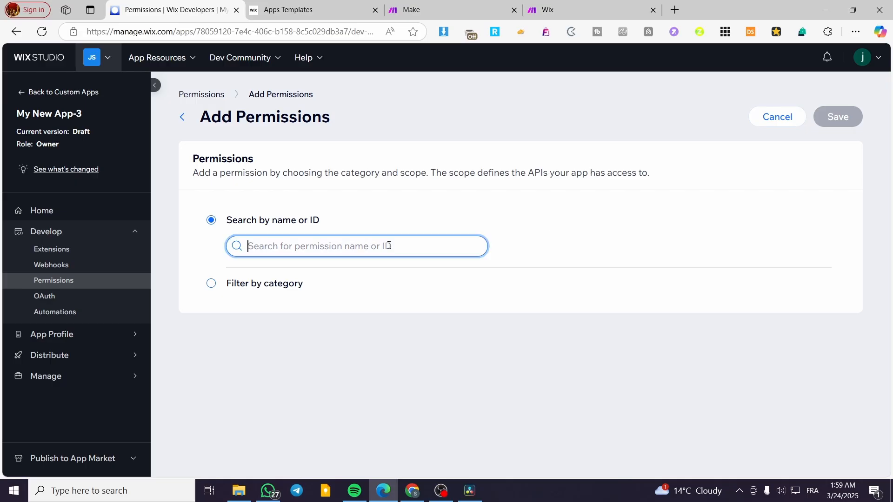
{"action": "key", "text": "ctrl+v"}
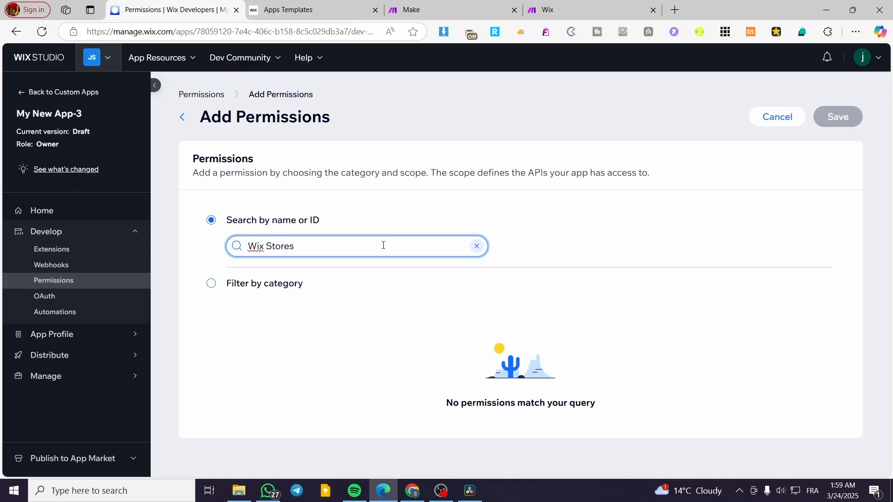
{"action": "left_click_drag", "start_coordinate": [367, 243], "coordinate": [193, 245]}
{"action": "key", "text": "BackSpace"}
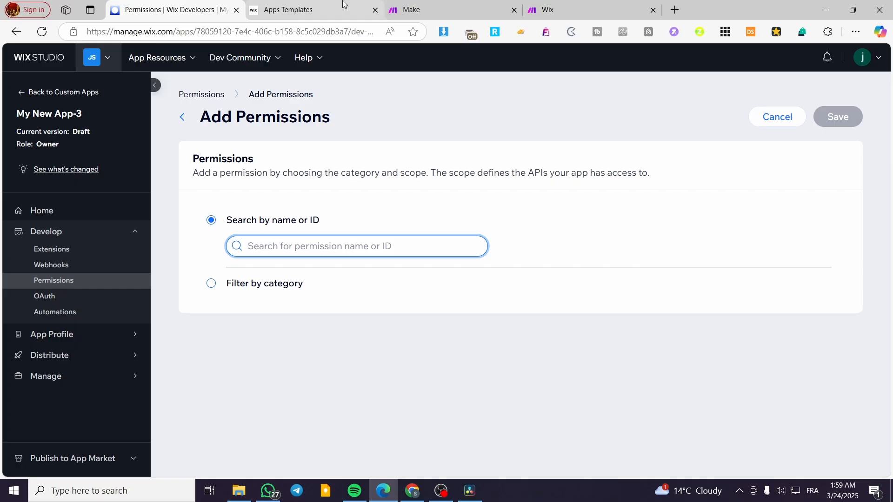
- Close the Apps Templates page and place the Make help article directly beside the Wix permissions page
{"action": "left_click", "coordinate": [281, 8]}
{"action": "left_click", "coordinate": [375, 10]}
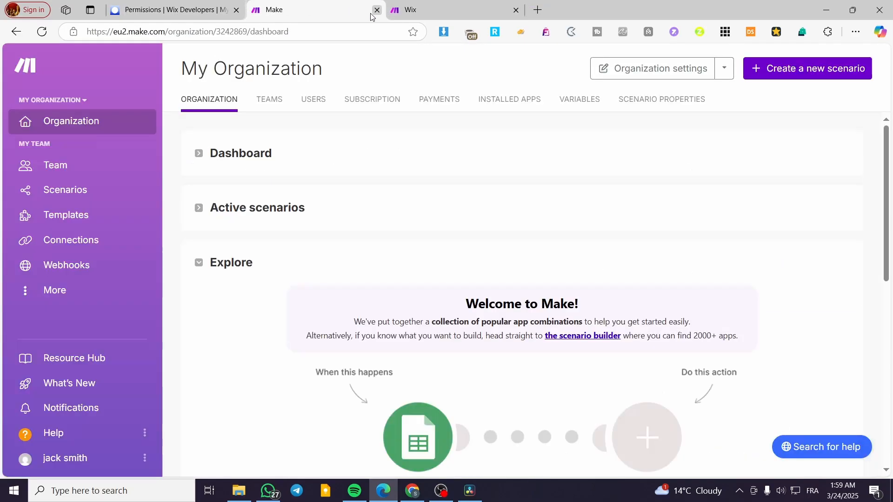
{"action": "left_click_drag", "start_coordinate": [409, 9], "coordinate": [338, 12]}
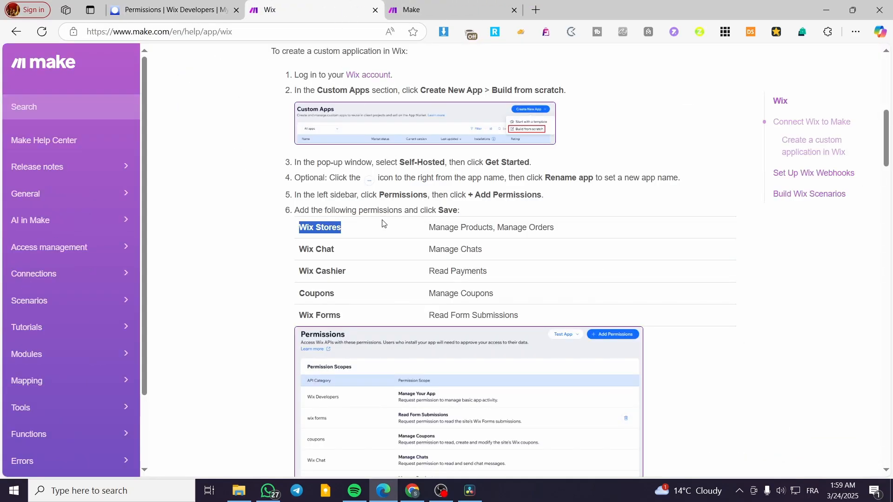
- Search the permissions for "Manage", copied from the Make help article, and select Manage Stores - all permissions
{"action": "left_click", "coordinate": [483, 226]}
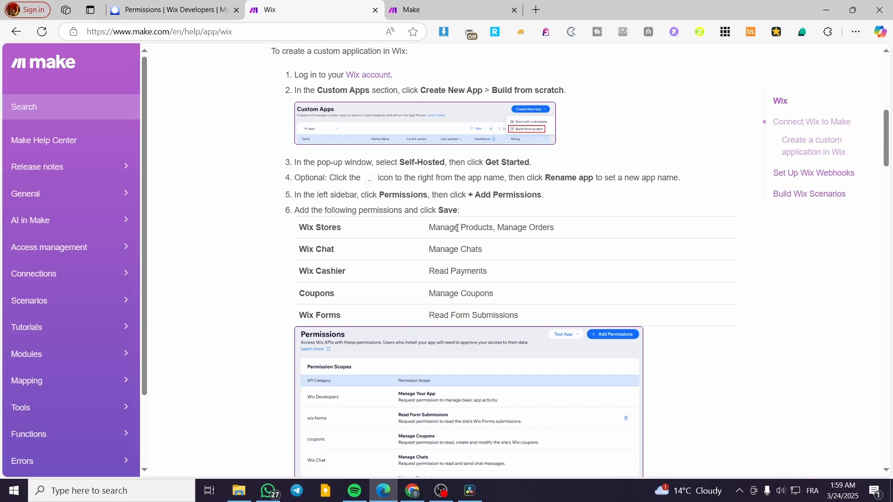
{"action": "left_click_drag", "start_coordinate": [457, 228], "coordinate": [432, 224]}
{"action": "key", "text": "ctrl+c"}
{"action": "left_click", "coordinate": [172, 10]}
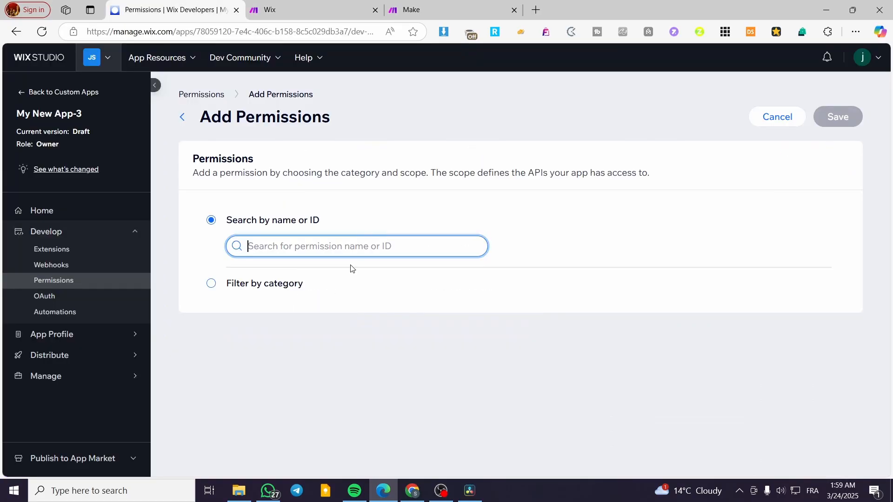
{"action": "key", "text": "ctrl+v"}
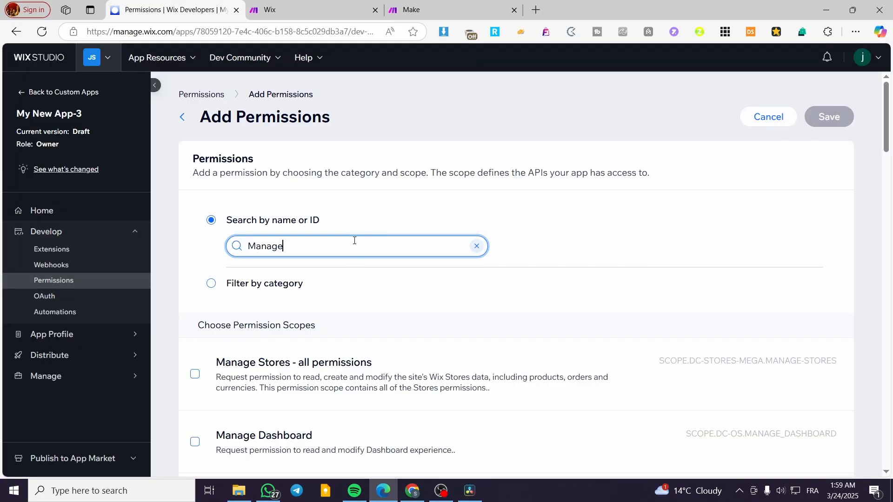
{"action": "scroll", "coordinate": [386, 342], "scroll_direction": "down", "scroll_amount": 1}
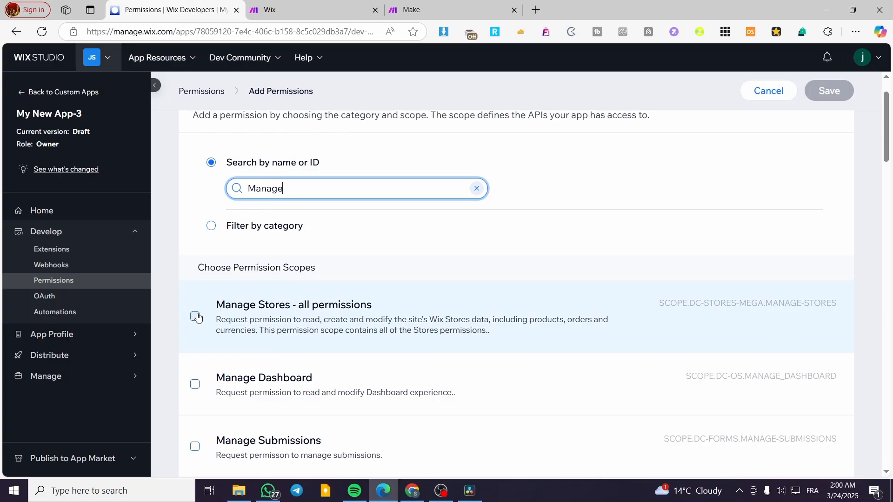
{"action": "scroll", "coordinate": [197, 317], "scroll_direction": "down", "scroll_amount": 5}
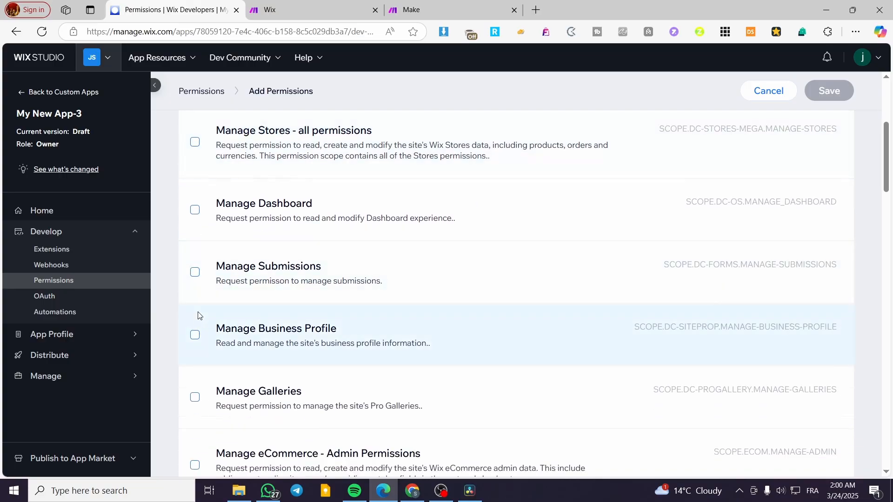
{"action": "scroll", "coordinate": [202, 346], "scroll_direction": "down", "scroll_amount": 4}
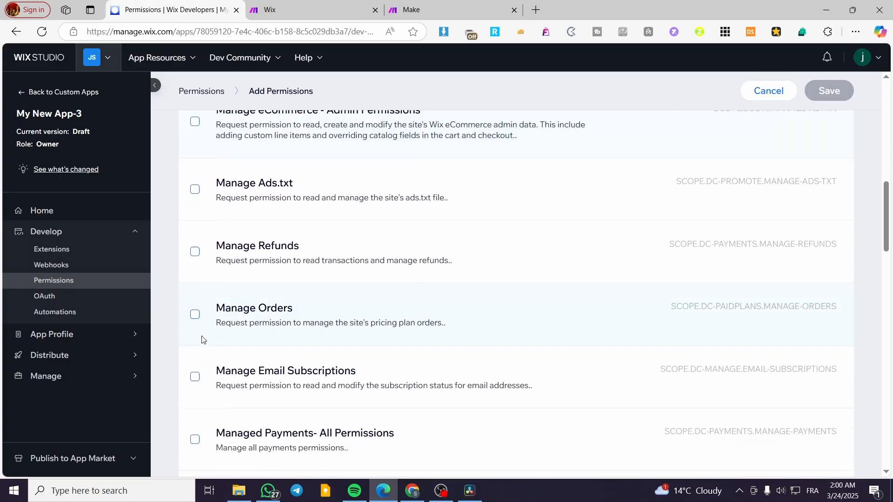
{"action": "scroll", "coordinate": [205, 340], "scroll_direction": "up", "scroll_amount": 9}
{"action": "left_click", "coordinate": [195, 317]}
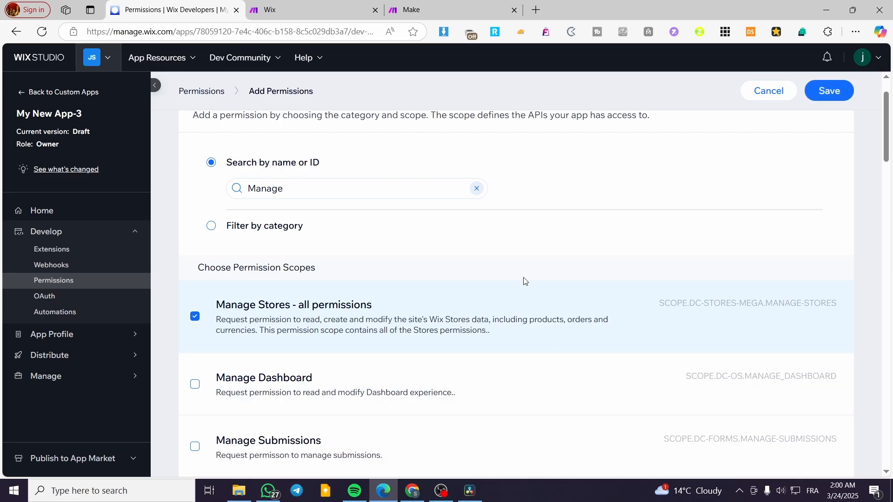
- Search the permissions for "Manage Products", copied from the Make help article, select Manage Products and deselect Manage Stores - all permissions
{"action": "left_click", "coordinate": [478, 189]}
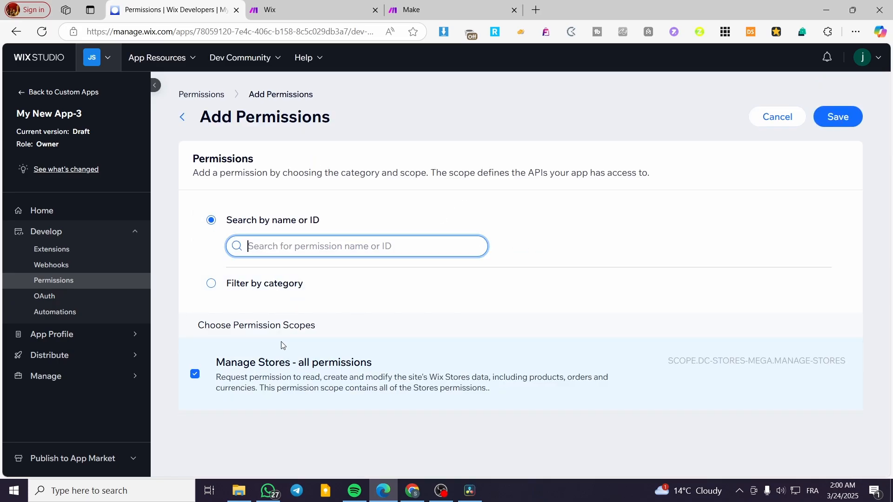
{"action": "left_click", "coordinate": [329, 6]}
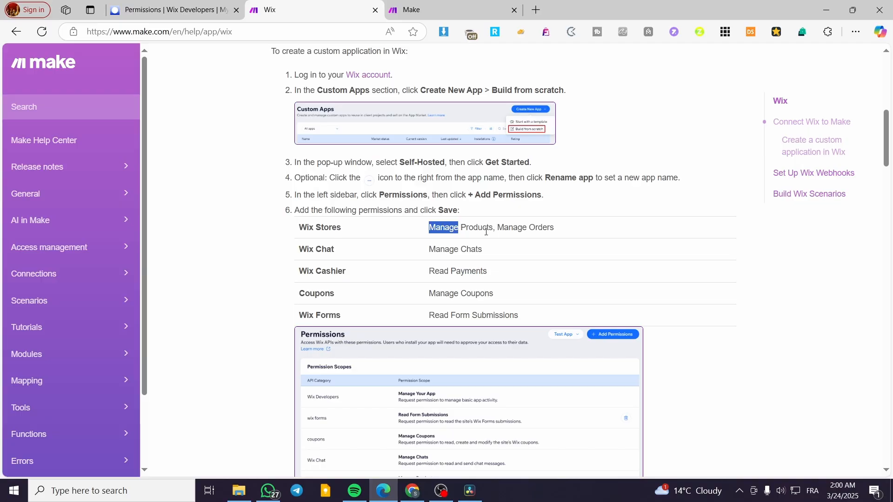
{"action": "left_click", "coordinate": [196, 3]}
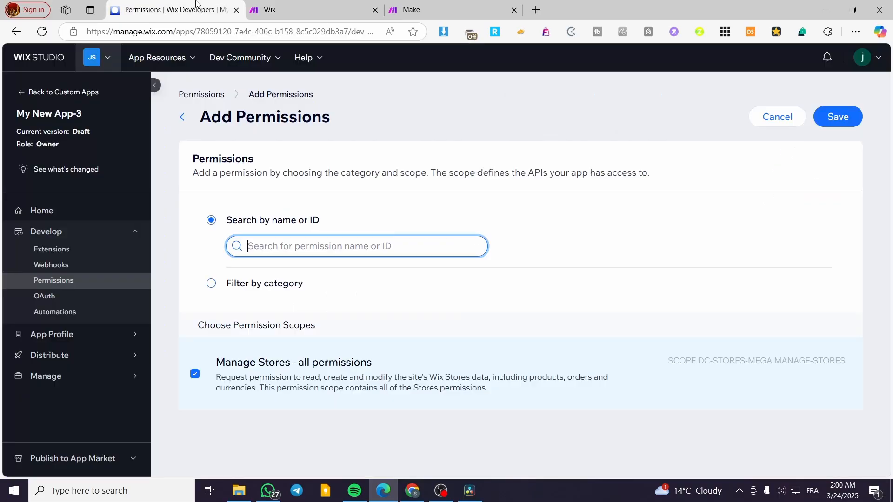
{"action": "left_click", "coordinate": [294, 5]}
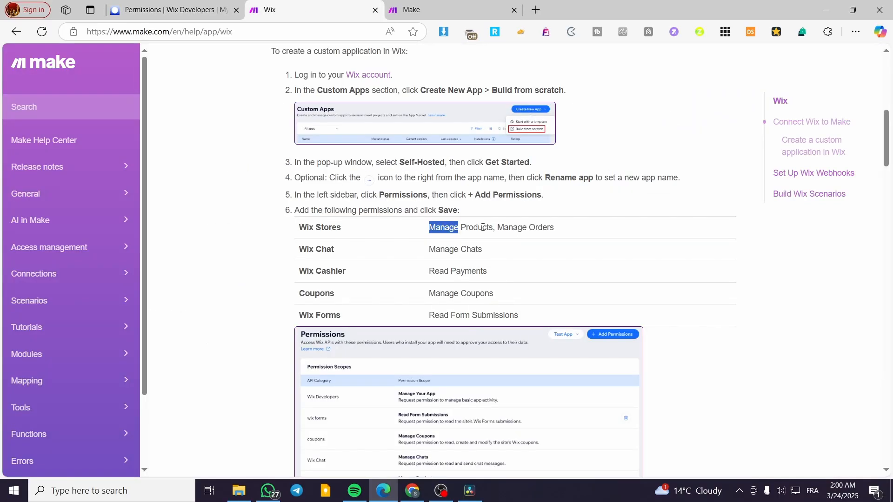
{"action": "left_click_drag", "start_coordinate": [493, 228], "coordinate": [427, 227]}
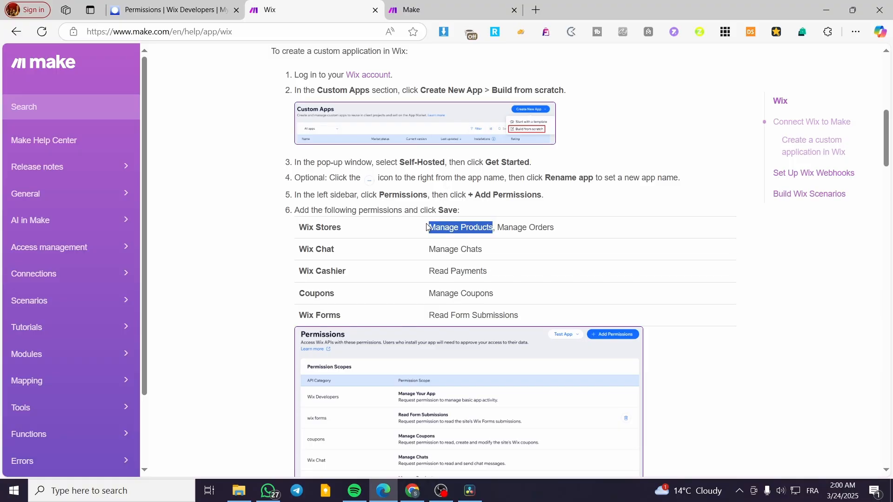
{"action": "left_click", "coordinate": [168, 3]}
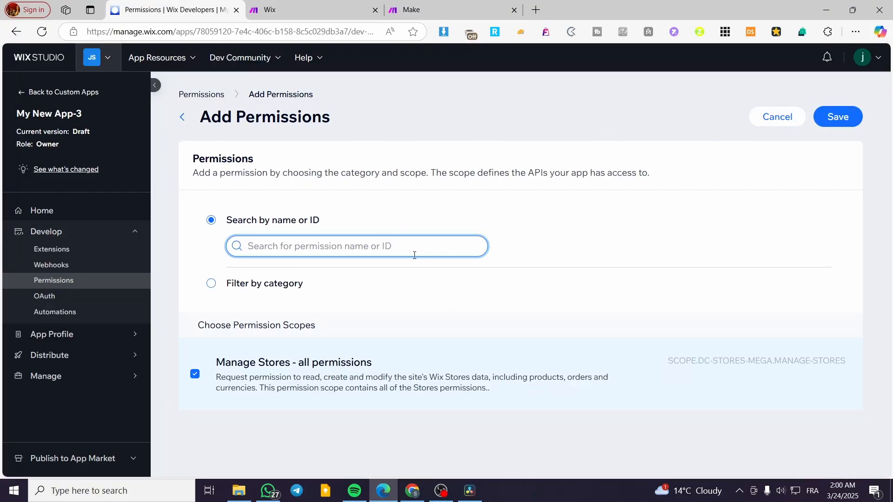
{"action": "key", "text": "ctrl+v"}
{"action": "scroll", "coordinate": [367, 398], "scroll_direction": "down", "scroll_amount": 1}
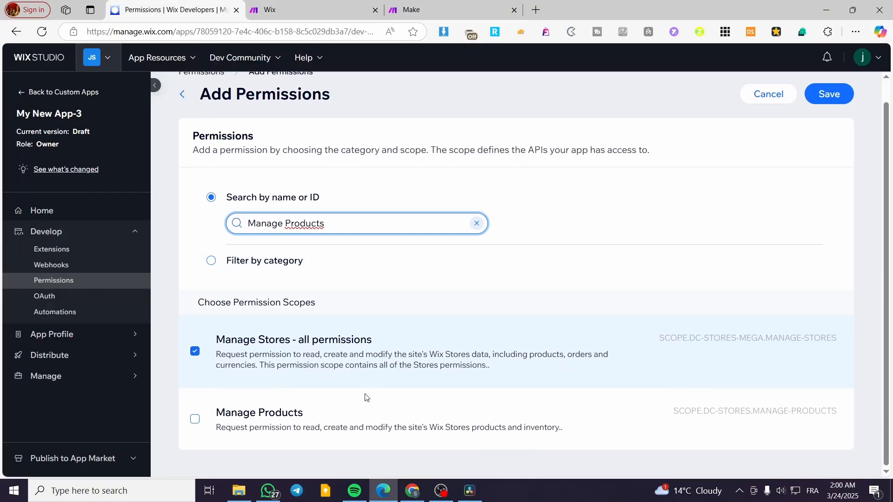
{"action": "left_click", "coordinate": [195, 419]}
{"action": "left_click", "coordinate": [198, 352]}
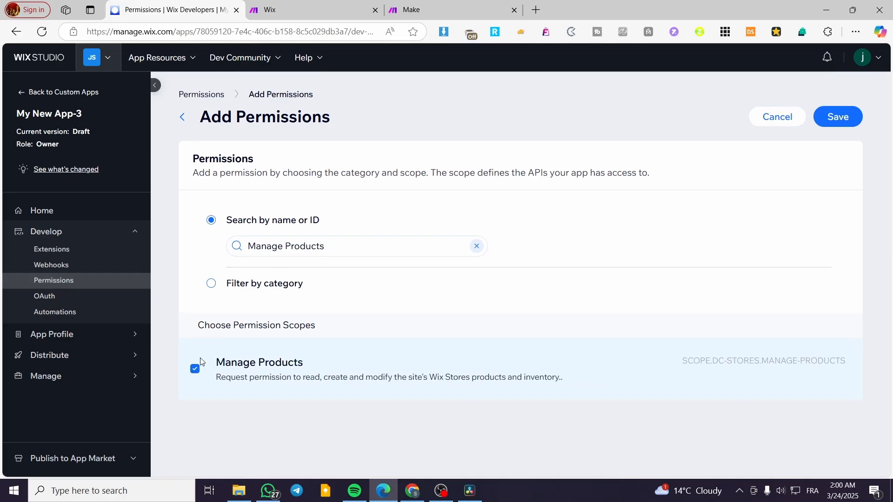
- Replace the permission search with "Manage Orders", copied from the Wix Stores row of the Make help article
{"action": "left_click", "coordinate": [476, 245]}
{"action": "left_click", "coordinate": [268, 9]}
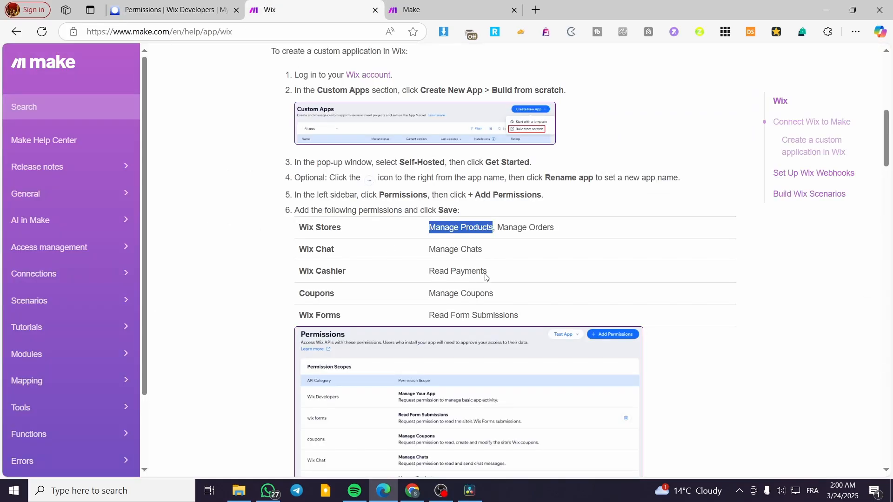
{"action": "double_click", "coordinate": [551, 225]}
{"action": "left_click_drag", "start_coordinate": [554, 227], "coordinate": [502, 228]}
{"action": "left_click", "coordinate": [172, 9]}
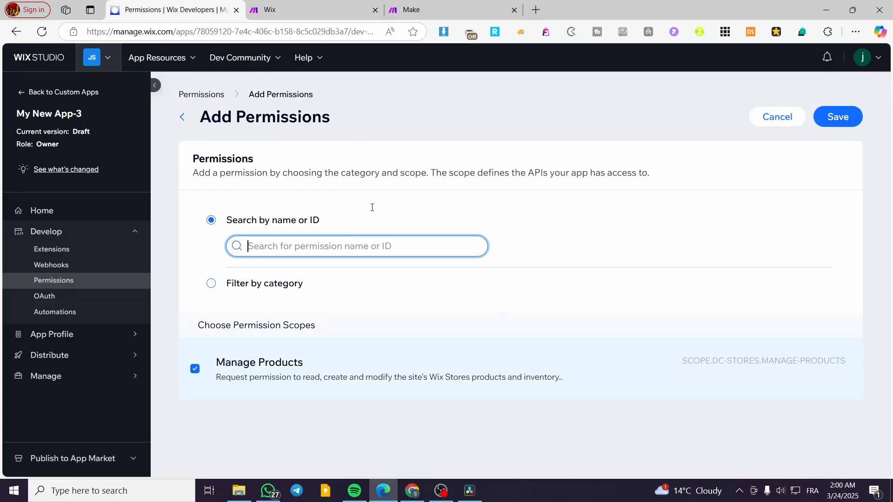
{"action": "left_click", "coordinate": [422, 247]}
{"action": "key", "text": "ctrl+v"}
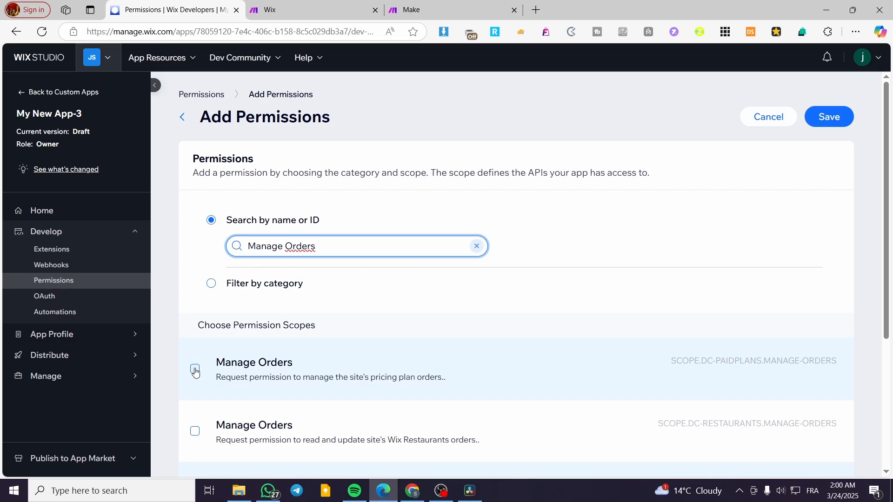
- Select all four Manage Orders permissions, covering pricing plans, Wix Restaurants, events and Wix Stores
{"action": "scroll", "coordinate": [195, 372], "scroll_direction": "down", "scroll_amount": 2}
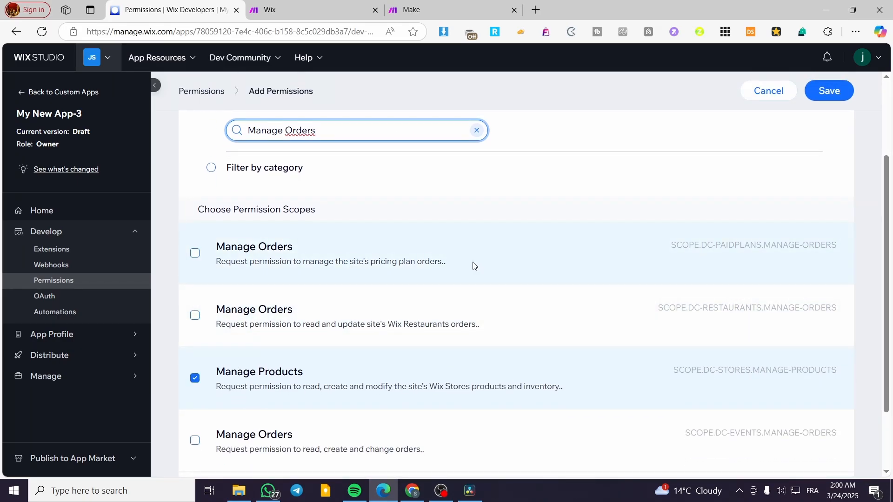
{"action": "left_click", "coordinate": [195, 253]}
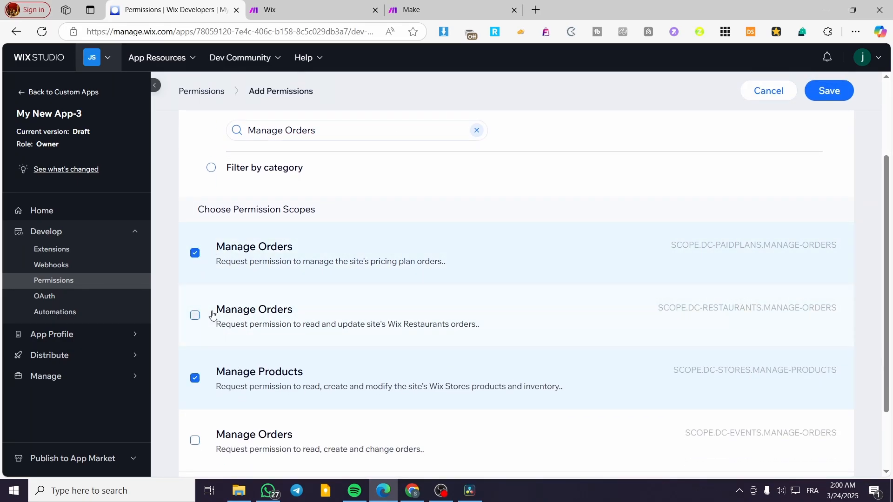
{"action": "left_click", "coordinate": [195, 316]}
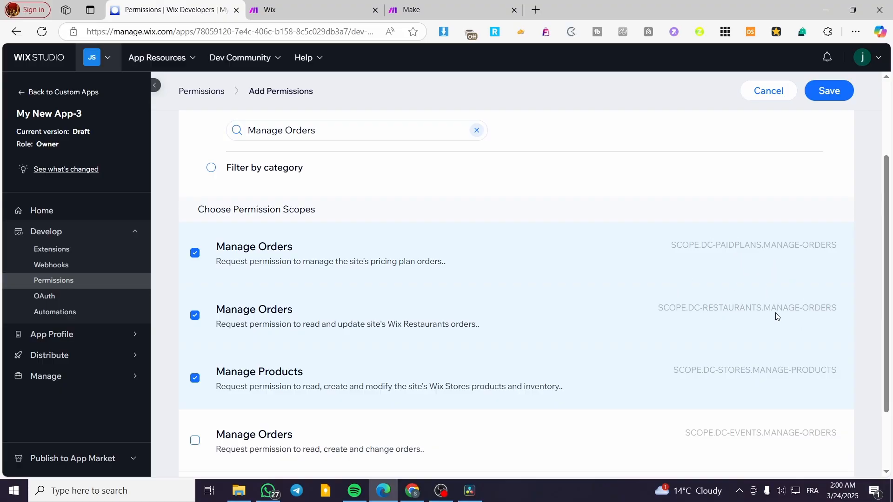
{"action": "scroll", "coordinate": [747, 329], "scroll_direction": "down", "scroll_amount": 2}
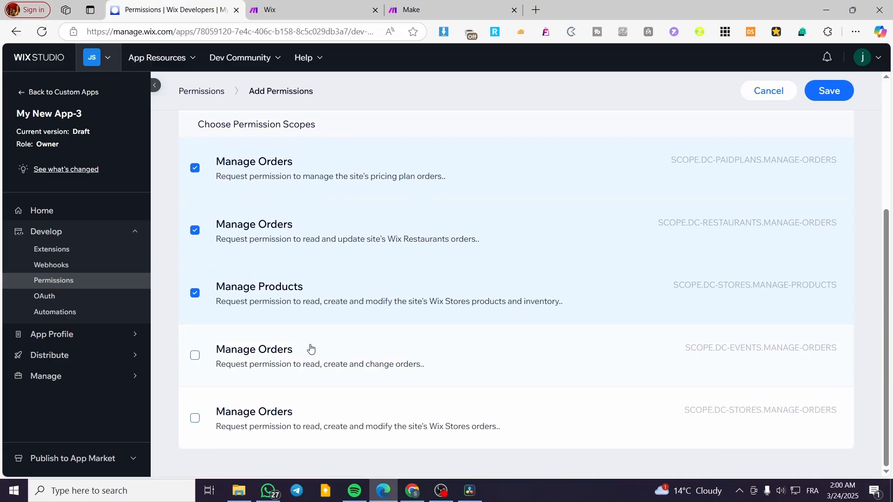
{"action": "left_click", "coordinate": [195, 355]}
{"action": "left_click", "coordinate": [195, 418]}
- Search the permissions for "Manage Chats", copied from the Make help article, and select the Manage Chats permission
{"action": "scroll", "coordinate": [419, 279], "scroll_direction": "up", "scroll_amount": 5}
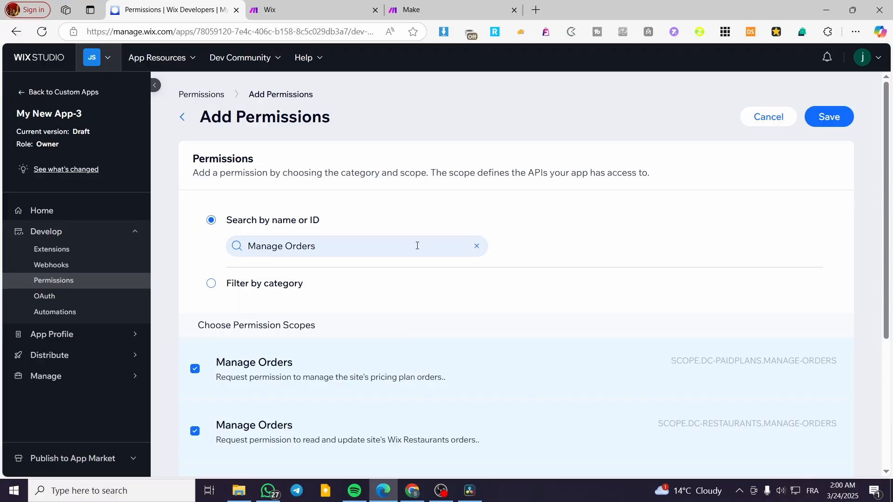
{"action": "left_click", "coordinate": [474, 246]}
{"action": "left_click", "coordinate": [344, 4]}
{"action": "left_click_drag", "start_coordinate": [484, 254], "coordinate": [435, 245]}
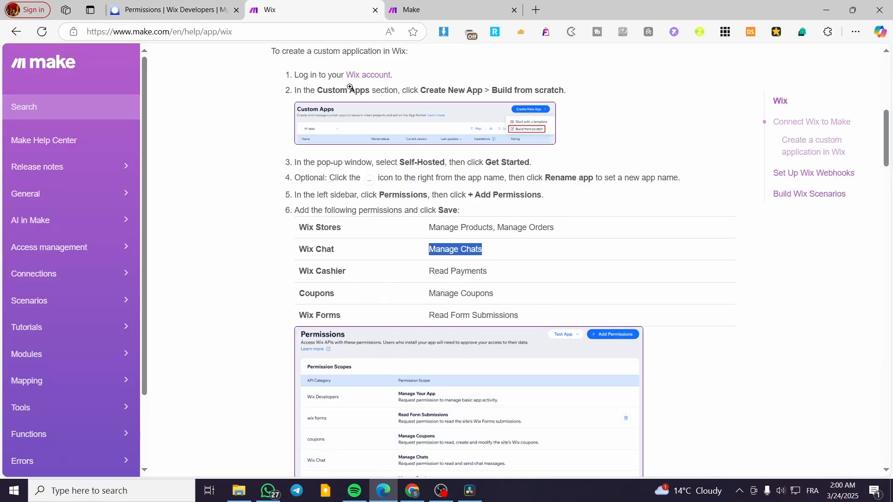
{"action": "left_click", "coordinate": [196, 4]}
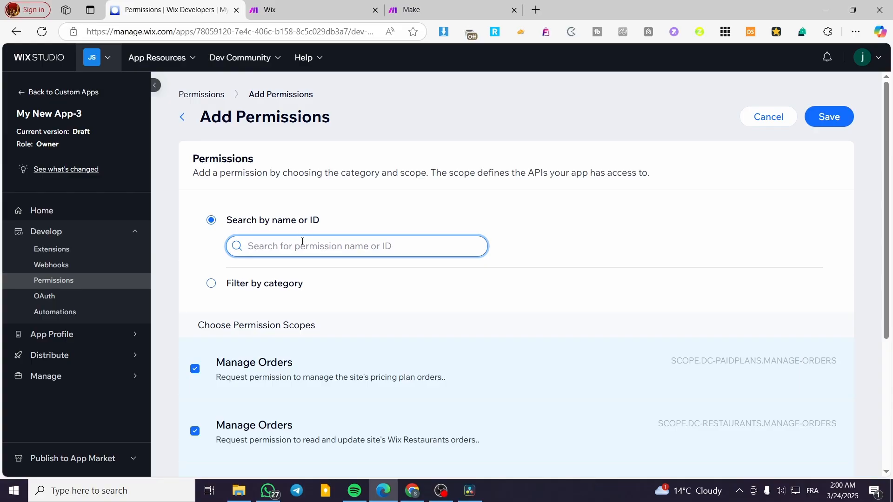
{"action": "type", "text": "Manage Chats"}
{"action": "scroll", "coordinate": [376, 278], "scroll_direction": "down", "scroll_amount": 5}
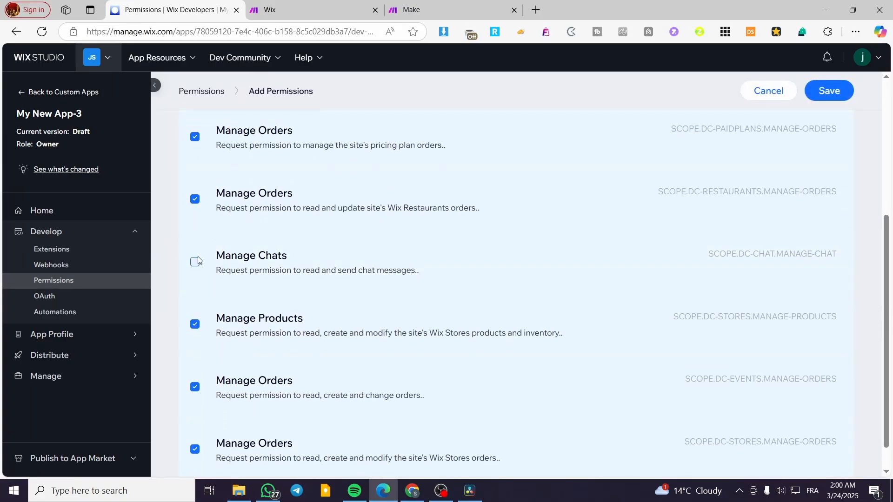
{"action": "left_click", "coordinate": [195, 263]}
- Search the permissions for "Read Payments", copied from the Make help article, and select the Read Payments permission
{"action": "scroll", "coordinate": [357, 363], "scroll_direction": "up", "scroll_amount": 3}
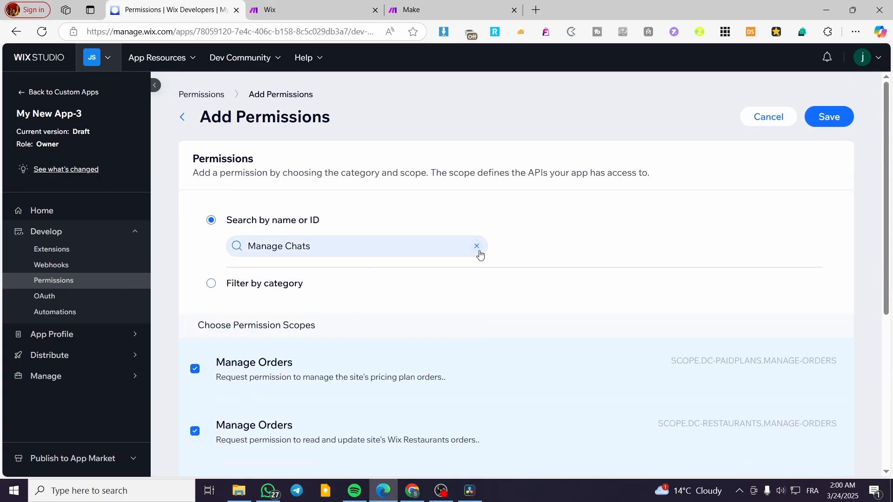
{"action": "left_click", "coordinate": [479, 252]}
{"action": "key", "text": "ctrl+Tab"}
{"action": "left_click_drag", "start_coordinate": [487, 271], "coordinate": [426, 272]}
{"action": "key", "text": "ctrl+c"}
{"action": "key", "text": "ctrl+shift+Tab"}
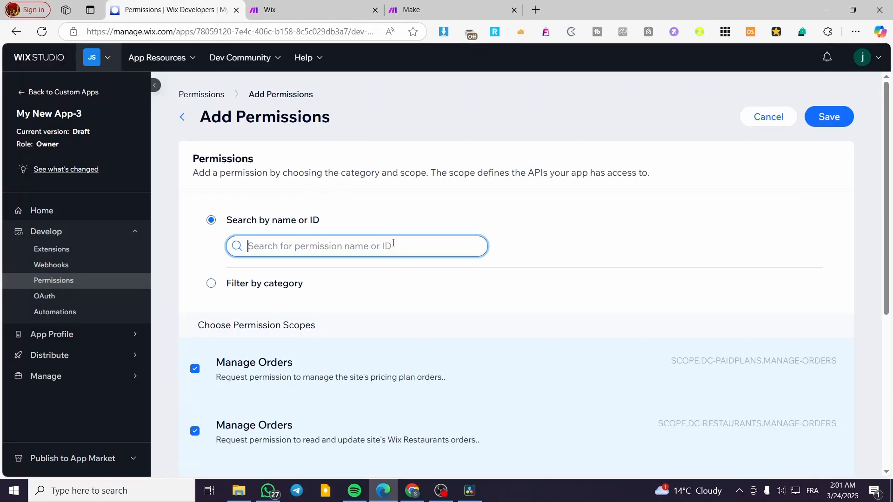
{"action": "key", "text": "ctrl+v"}
{"action": "scroll", "coordinate": [393, 244], "scroll_direction": "down", "scroll_amount": 6}
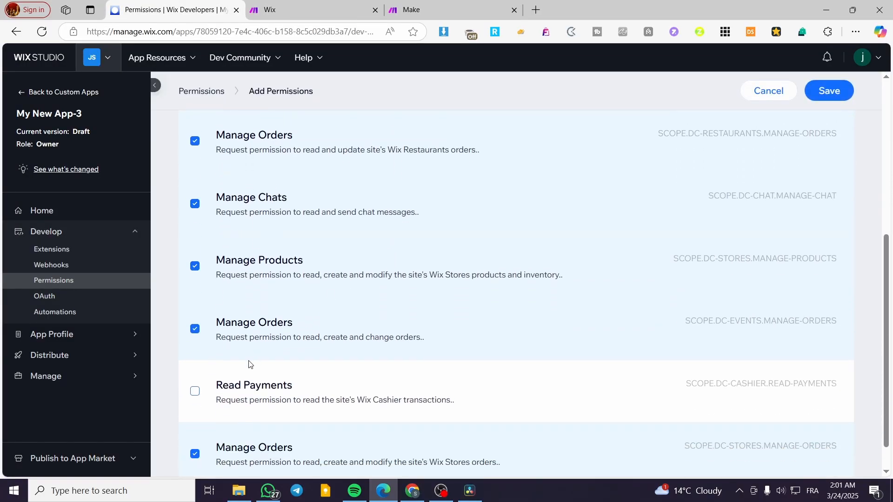
{"action": "left_click", "coordinate": [195, 391]}
- Search the permissions for "Manage Coupons", copied from the Make help article without leading spaces, and select the Manage Coupons permission
{"action": "scroll", "coordinate": [368, 384], "scroll_direction": "up", "scroll_amount": 6}
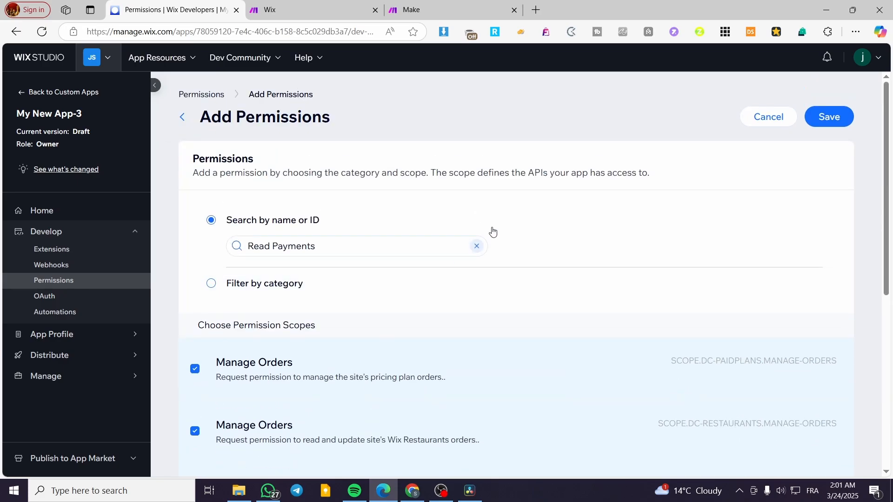
{"action": "left_click", "coordinate": [473, 246]}
{"action": "key", "text": "ctrl+Tab"}
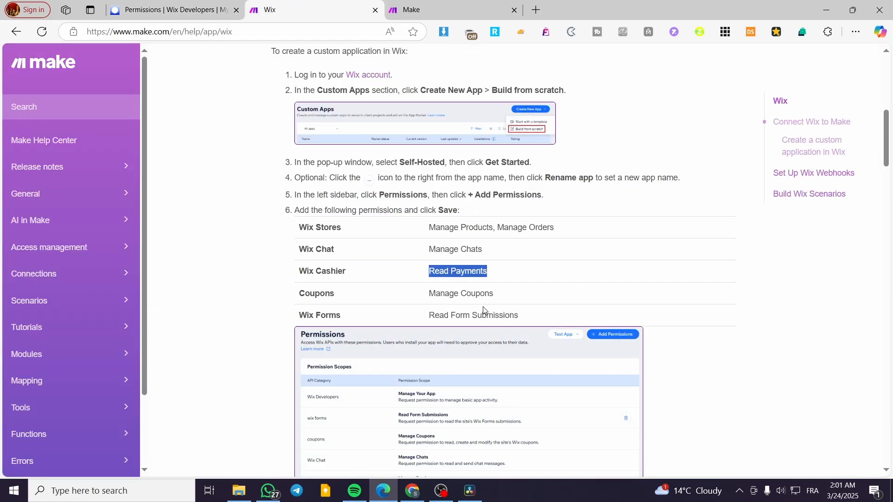
{"action": "left_click_drag", "start_coordinate": [494, 295], "coordinate": [424, 296]}
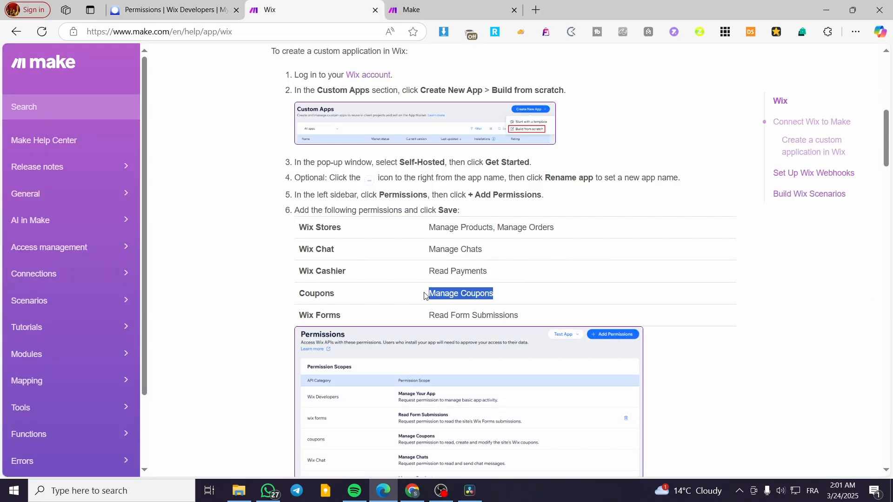
{"action": "left_click", "coordinate": [186, 4]}
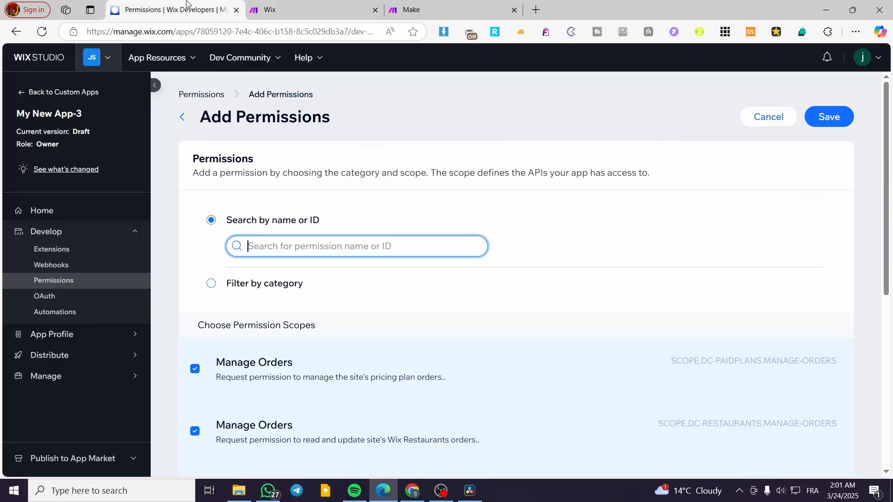
{"action": "key", "text": "ctrl+v"}
{"action": "scroll", "coordinate": [398, 278], "scroll_direction": "down", "scroll_amount": 7}
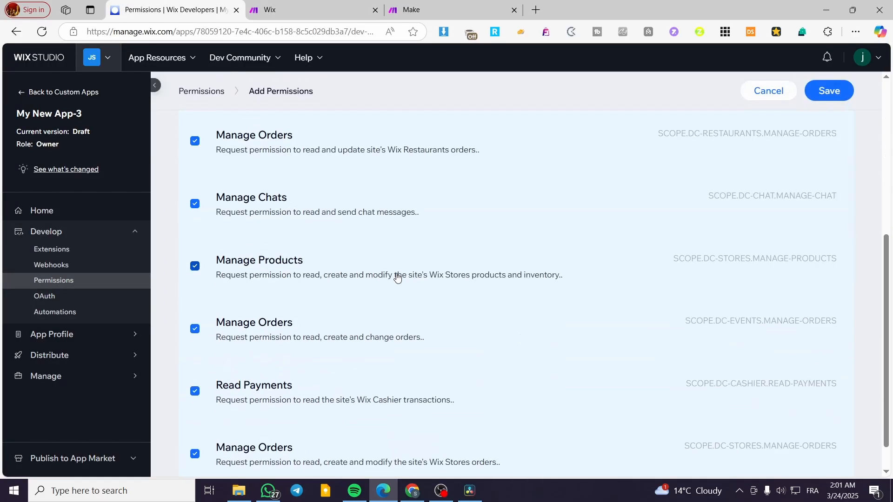
{"action": "scroll", "coordinate": [398, 289], "scroll_direction": "up", "scroll_amount": 6}
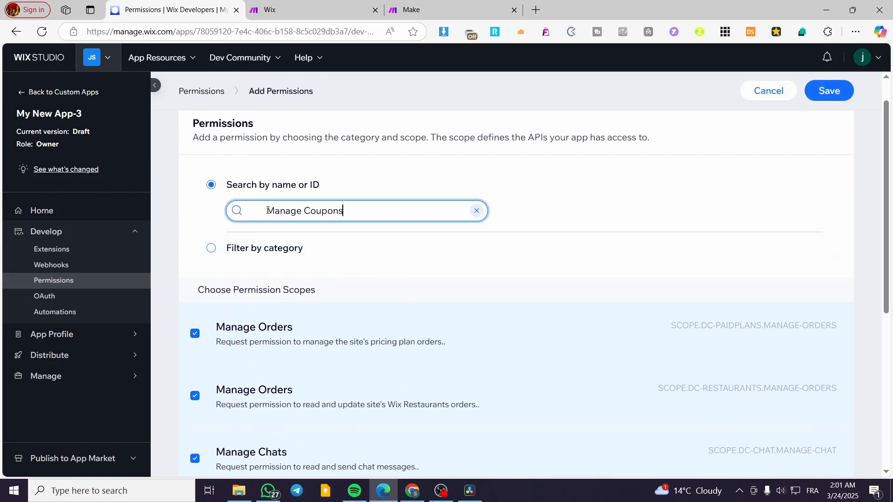
{"action": "key", "text": "BackSpace"}
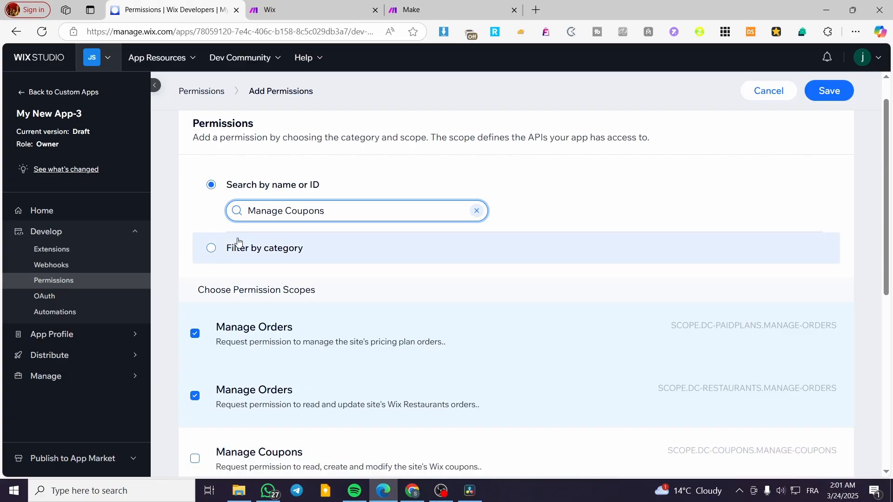
{"action": "scroll", "coordinate": [256, 350], "scroll_direction": "down", "scroll_amount": 2}
{"action": "scroll", "coordinate": [256, 350], "scroll_direction": "down", "scroll_amount": 1}
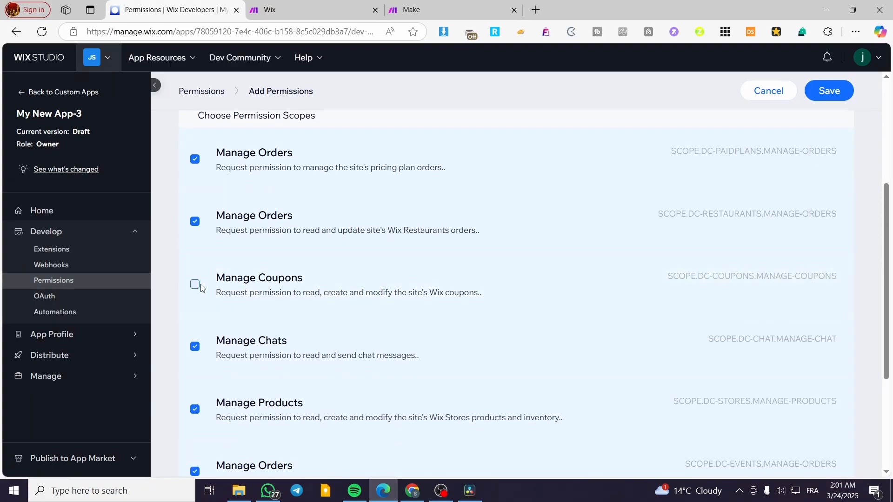
{"action": "left_click", "coordinate": [200, 286]}
- Search the permissions for "Read Form Submissions", copied from the Make help article without leading spaces
{"action": "scroll", "coordinate": [325, 311], "scroll_direction": "up", "scroll_amount": 4}
{"action": "left_click", "coordinate": [476, 246]}
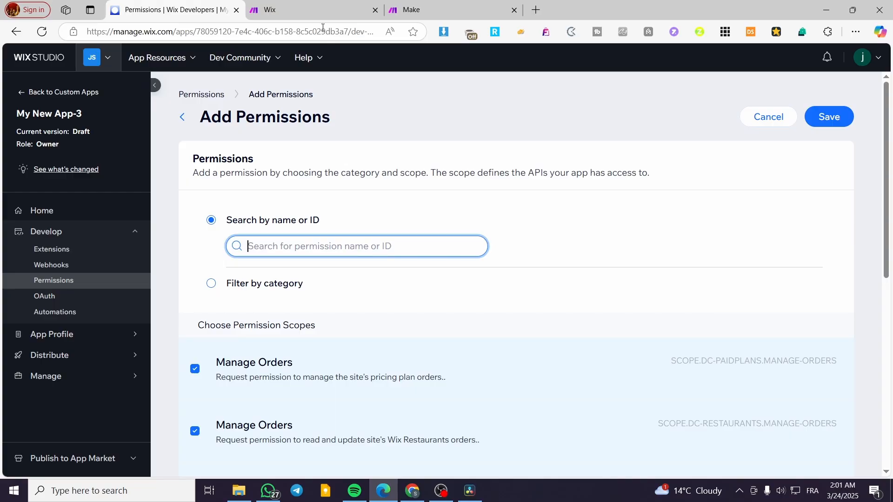
{"action": "left_click", "coordinate": [324, 10]}
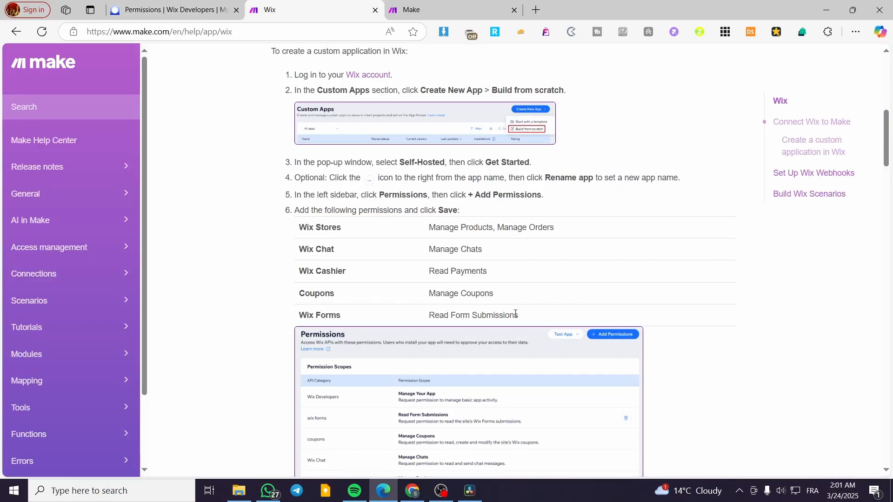
{"action": "left_click_drag", "start_coordinate": [519, 315], "coordinate": [413, 314]}
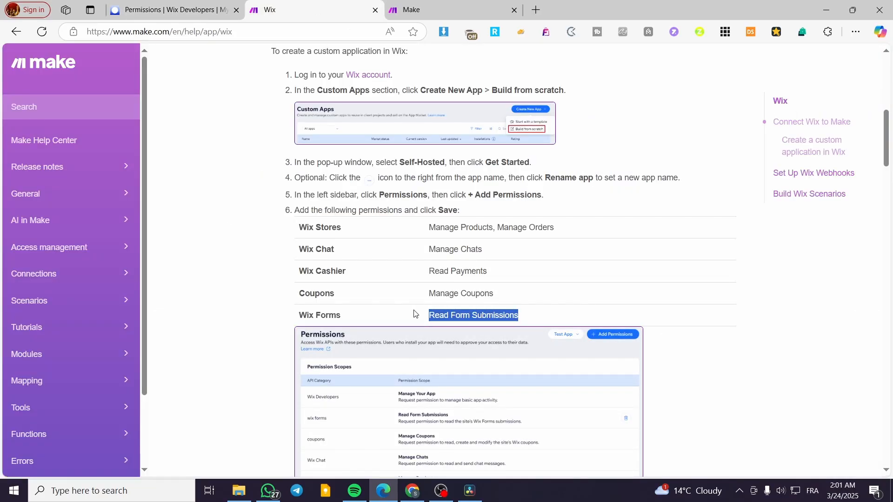
{"action": "left_click", "coordinate": [191, 10]}
{"action": "key", "text": "ctrl+v"}
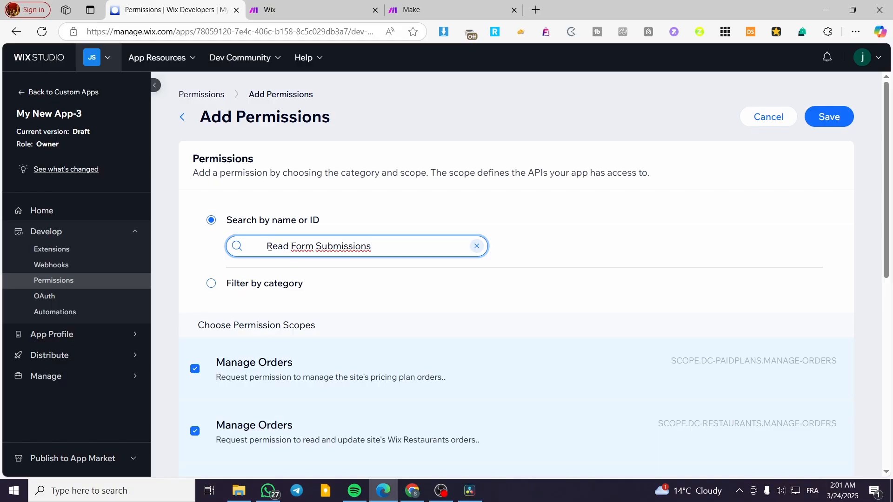
{"action": "left_click", "coordinate": [269, 244]}
{"action": "key", "text": "BackSpace"}
{"action": "key", "text": "BackSpace"}
{"action": "key", "text": "BackSpace"}
{"action": "key", "text": "BackSpace"}
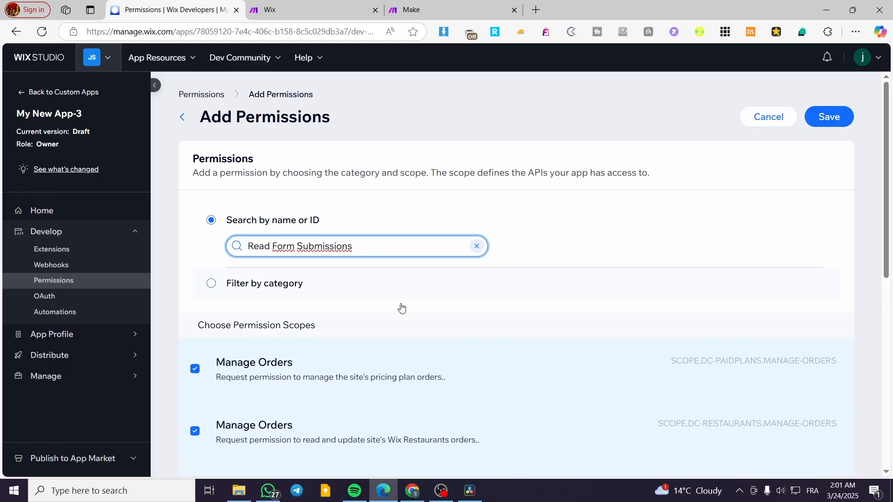
- Select the Read Form Submissions permission, clear the search and save the added permissions
{"action": "scroll", "coordinate": [409, 308], "scroll_direction": "down", "scroll_amount": 9}
{"action": "scroll", "coordinate": [421, 309], "scroll_direction": "up", "scroll_amount": 6}
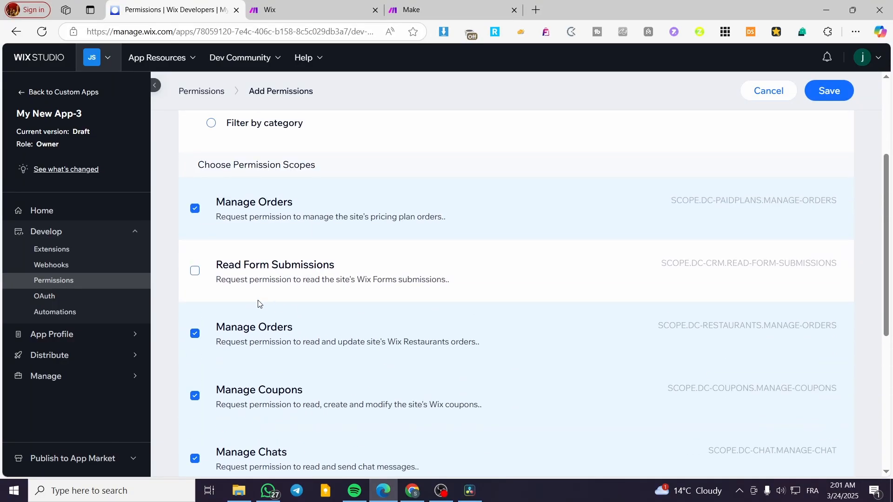
{"action": "left_click", "coordinate": [194, 272]}
{"action": "scroll", "coordinate": [447, 307], "scroll_direction": "up", "scroll_amount": 3}
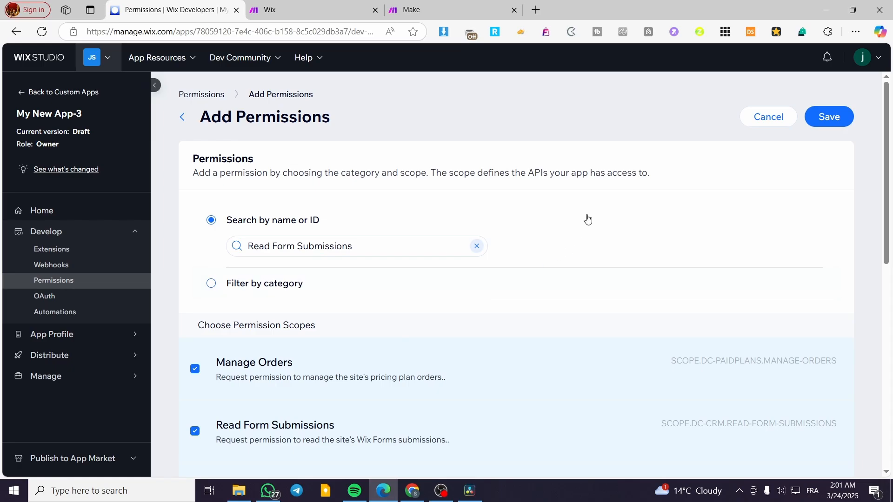
{"action": "left_click", "coordinate": [477, 246]}
{"action": "left_click", "coordinate": [828, 117]}
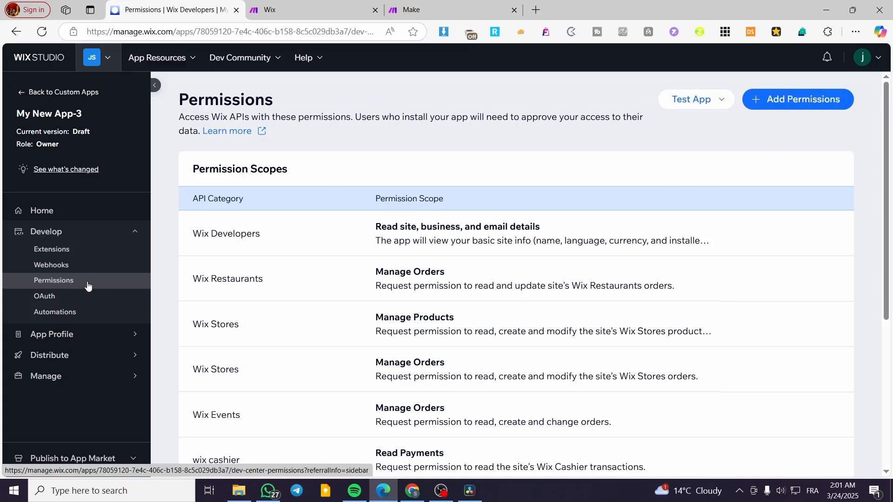
- Start testing the app from the Dashboard of an existing site without adding extensions, choosing the site Jacks Socials 1
{"action": "left_click", "coordinate": [703, 102]}
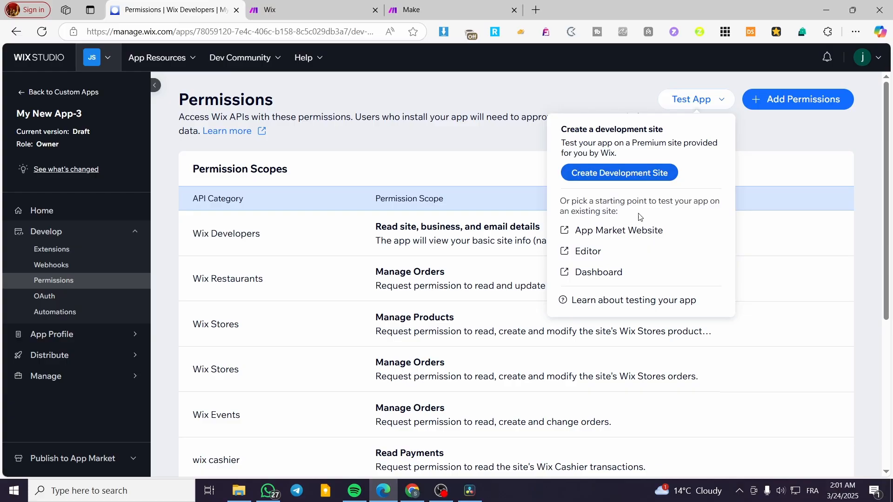
{"action": "left_click", "coordinate": [620, 274]}
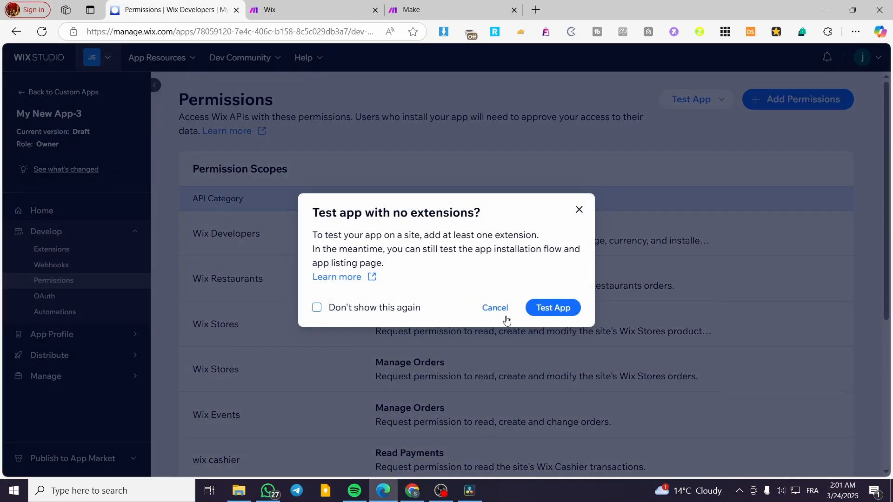
{"action": "left_click", "coordinate": [554, 307]}
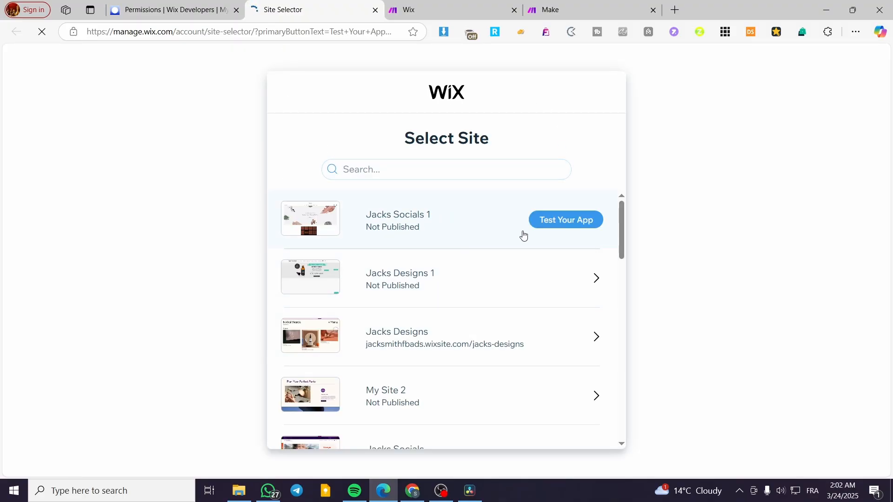
{"action": "left_click", "coordinate": [589, 226]}
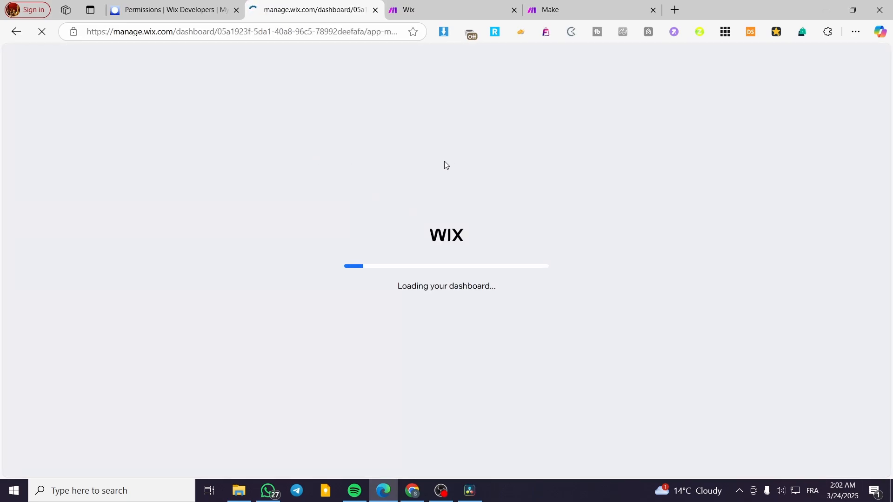
{"action": "left_click", "coordinate": [172, 10]}
{"action": "left_click", "coordinate": [307, 5]}
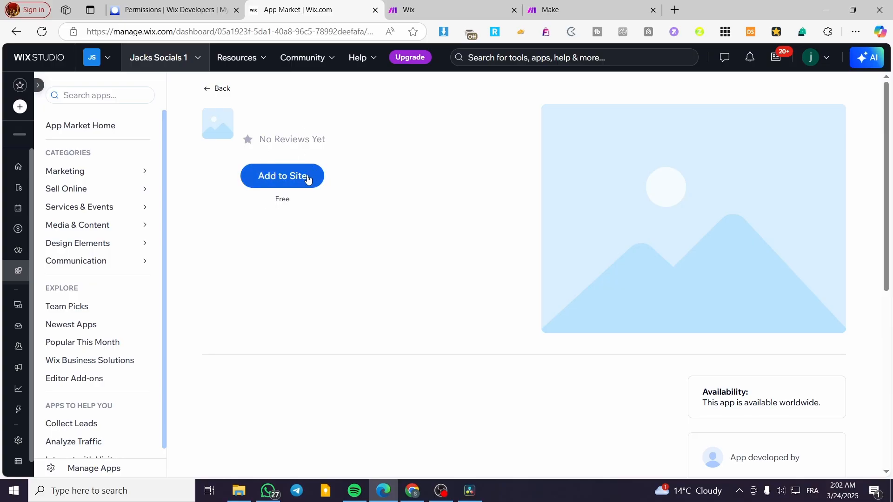
- Add the app to the site, agreeing to its permissions, and close the installer and the App Market page
{"action": "left_click", "coordinate": [307, 177]}
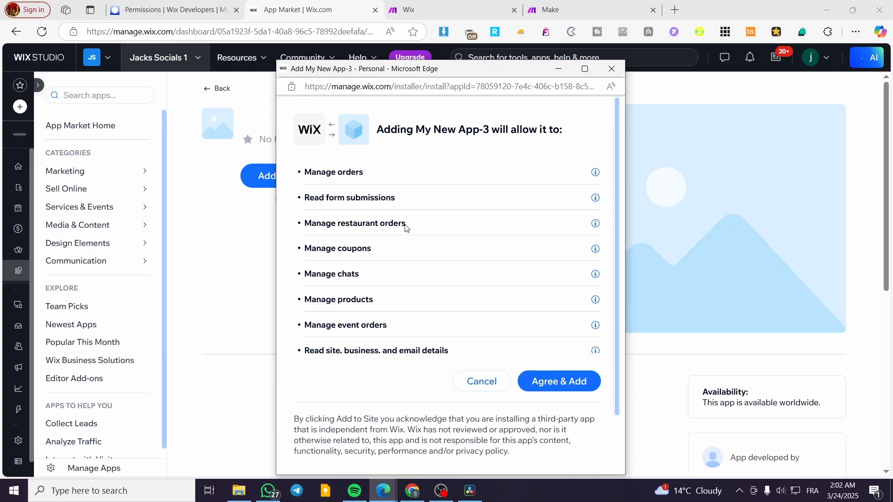
{"action": "left_click", "coordinate": [555, 387]}
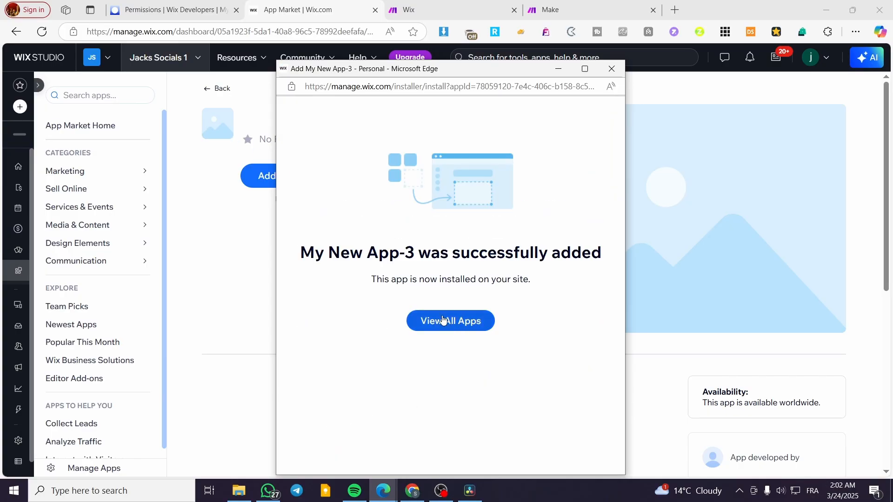
{"action": "left_click", "coordinate": [615, 70]}
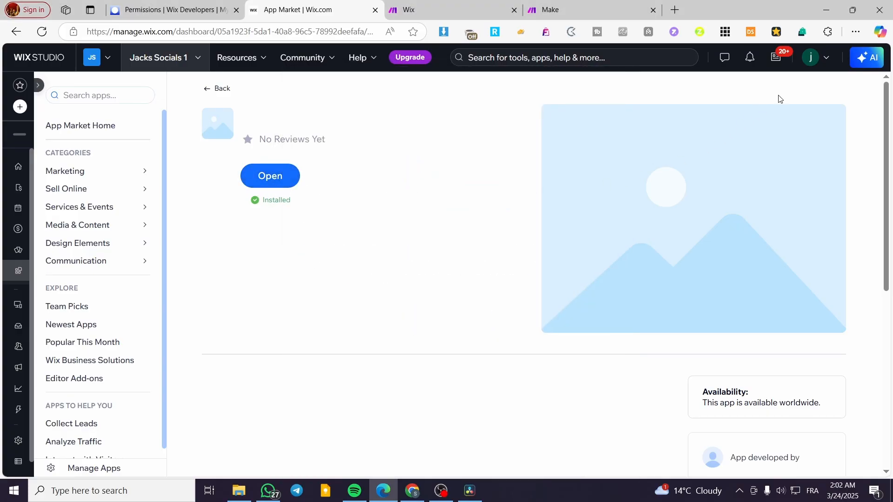
{"action": "left_click", "coordinate": [376, 10]}
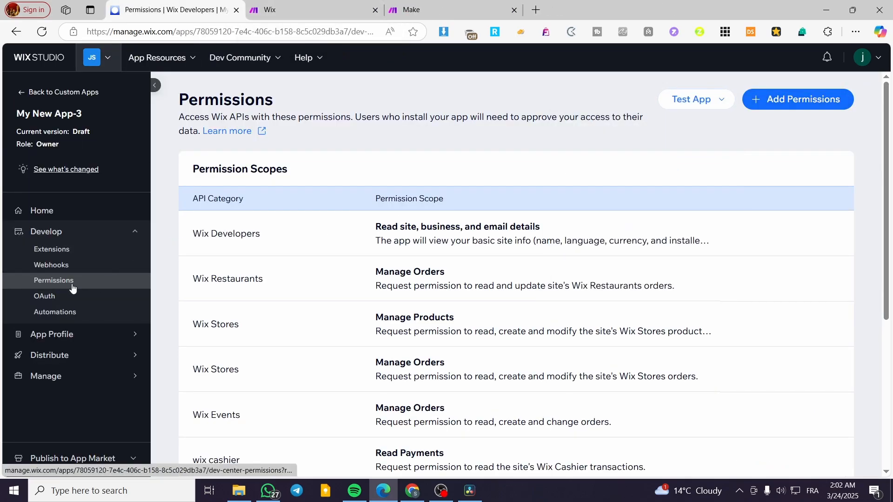
{"action": "left_click", "coordinate": [49, 301]}
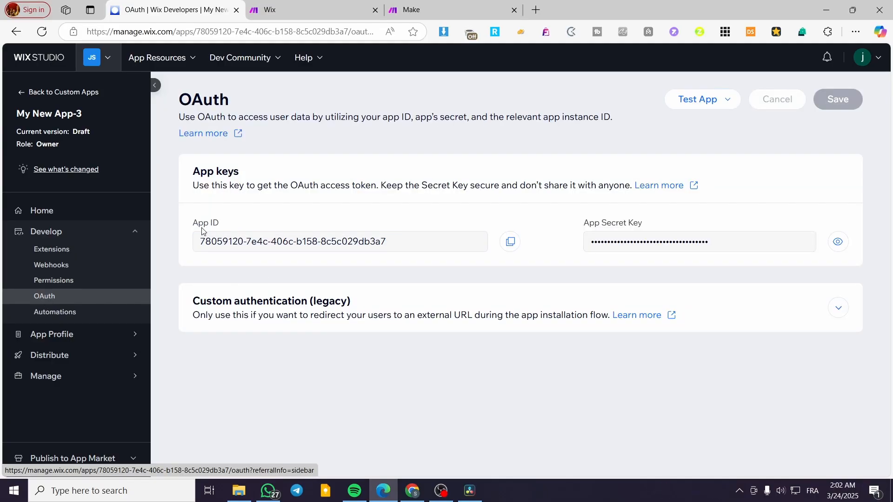
{"action": "left_click", "coordinate": [835, 307]}
{"action": "scroll", "coordinate": [280, 293], "scroll_direction": "down", "scroll_amount": 2}
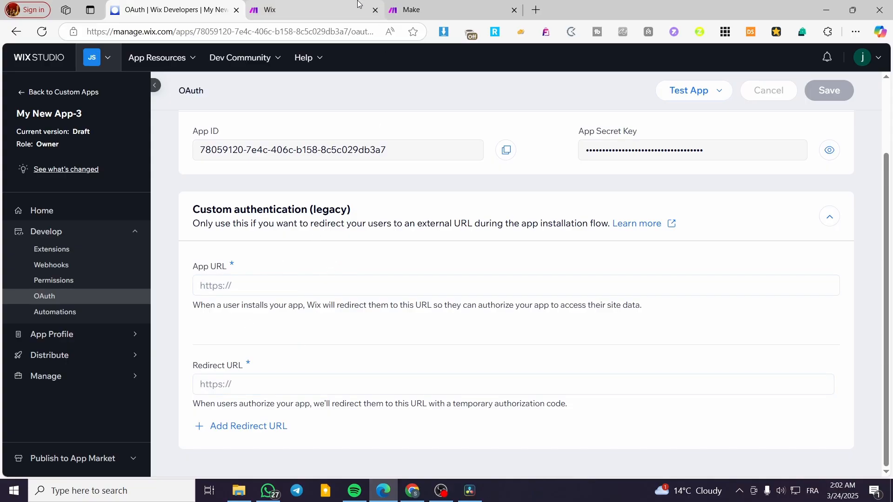
{"action": "left_click", "coordinate": [324, 7]}
{"action": "scroll", "coordinate": [444, 247], "scroll_direction": "down", "scroll_amount": 1}
{"action": "scroll", "coordinate": [445, 247], "scroll_direction": "down", "scroll_amount": 15}
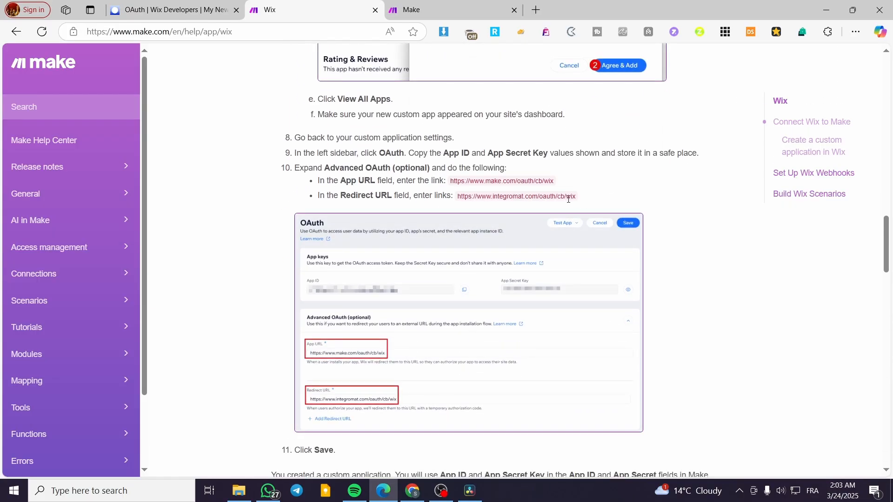
{"action": "left_click_drag", "start_coordinate": [559, 182], "coordinate": [452, 181]}
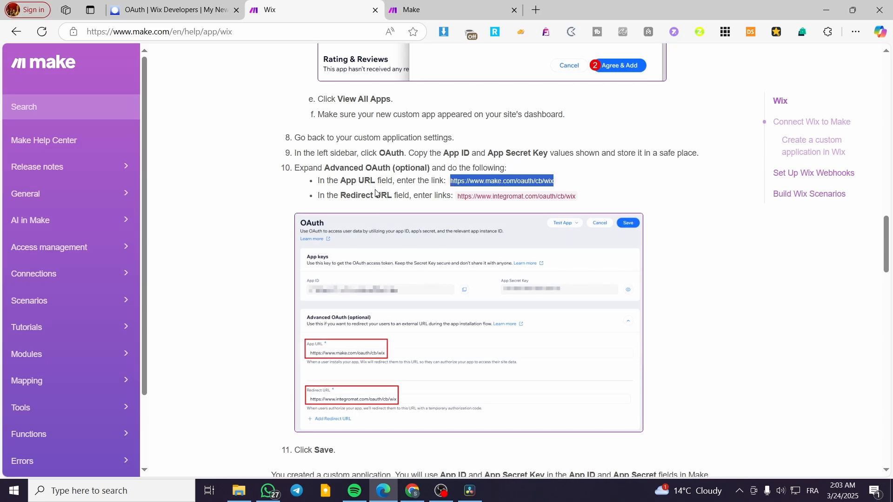
{"action": "left_click", "coordinate": [215, 3]}
{"action": "left_click", "coordinate": [268, 283]}
{"action": "type", "text": "https://www.make.com/oauth/cb/wix"}
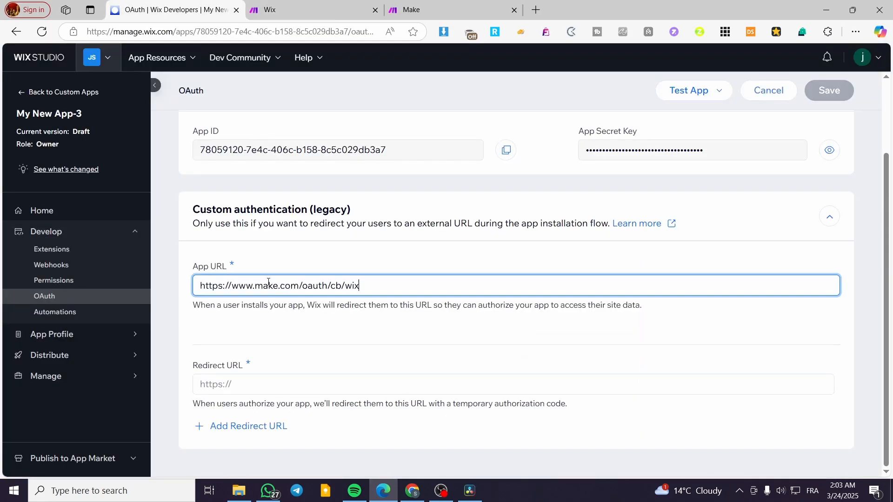
{"action": "left_click", "coordinate": [374, 4]}
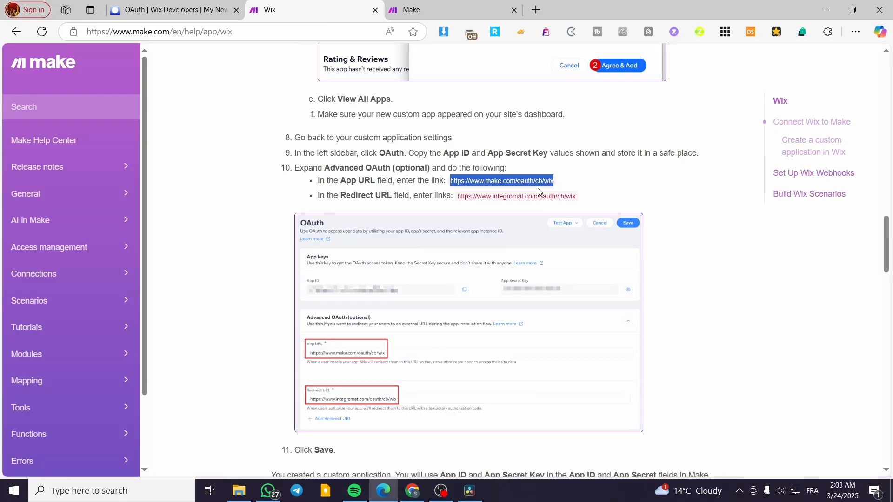
{"action": "left_click_drag", "start_coordinate": [458, 198], "coordinate": [577, 198]}
{"action": "key", "text": "ctrl+c"}
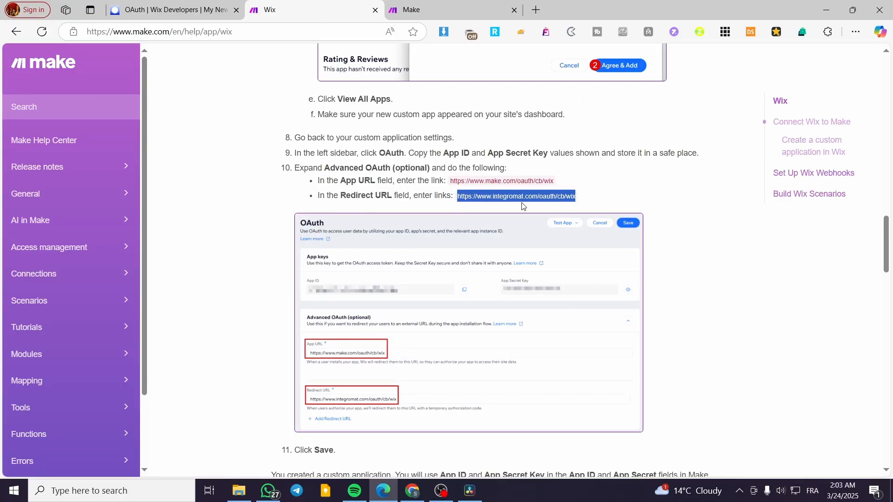
{"action": "left_click", "coordinate": [186, 9]}
{"action": "left_click", "coordinate": [309, 386]}
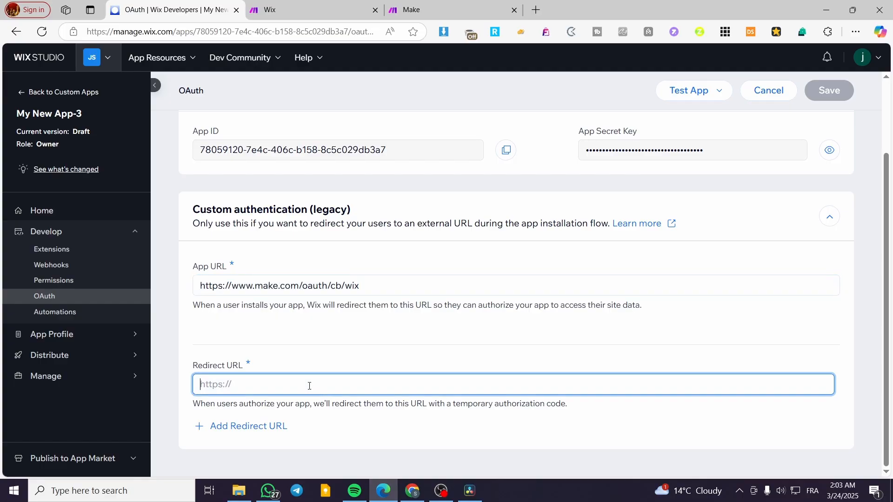
{"action": "key", "text": "ctrl+v"}
{"action": "left_click", "coordinate": [423, 356]}
{"action": "left_click", "coordinate": [821, 93]}
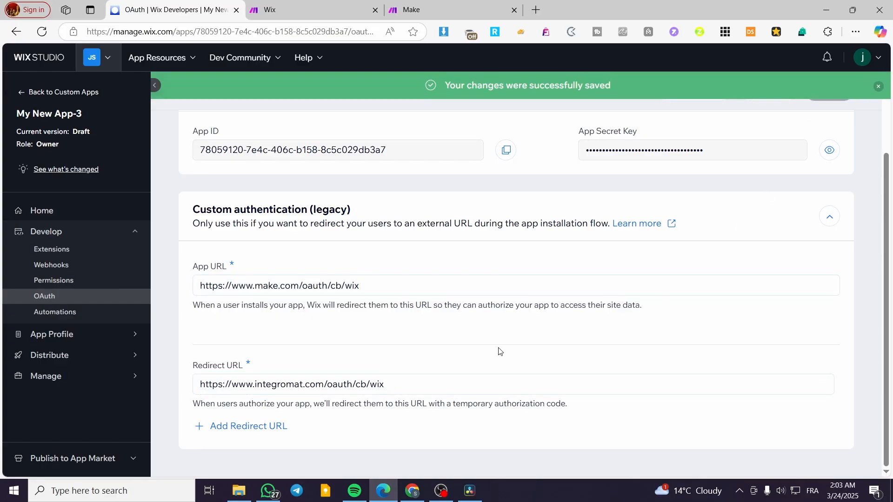
- Switch to the Make dashboard, placed beside the Wix OAuth page, and open the Scenario Builder from its Connections page
{"action": "scroll", "coordinate": [303, 352], "scroll_direction": "up", "scroll_amount": 2}
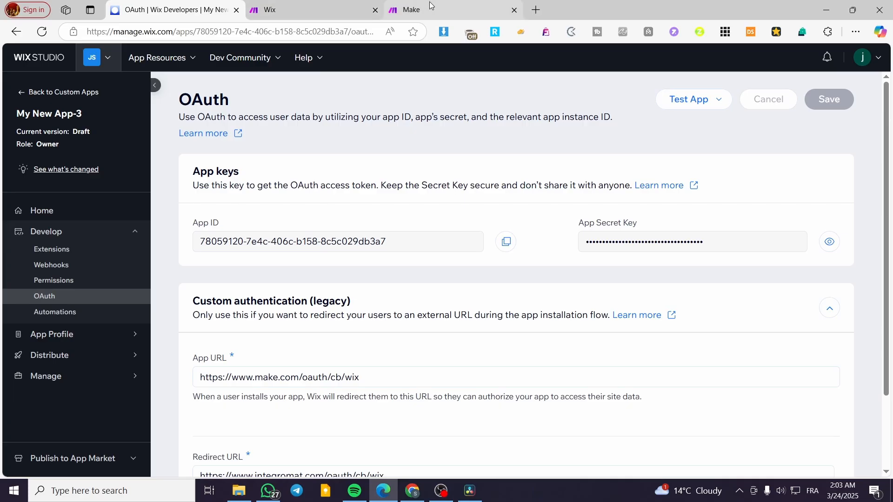
{"action": "left_click_drag", "start_coordinate": [410, 9], "coordinate": [334, 9]}
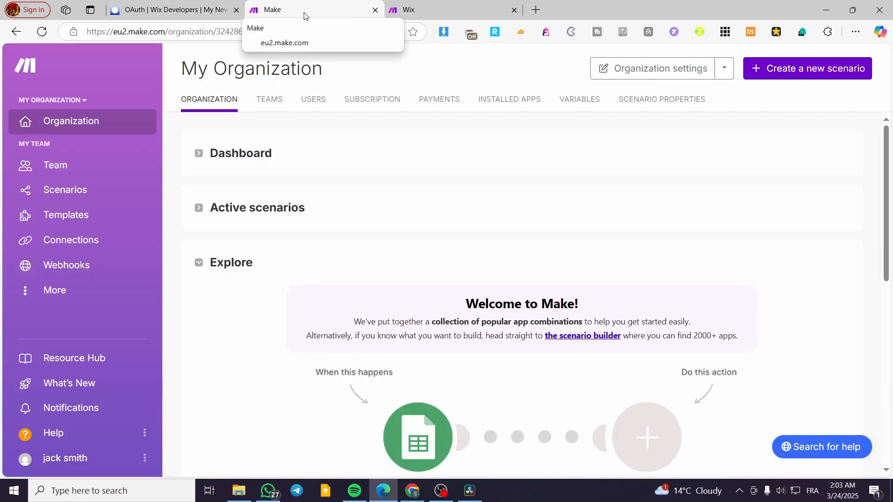
{"action": "left_click", "coordinate": [65, 249]}
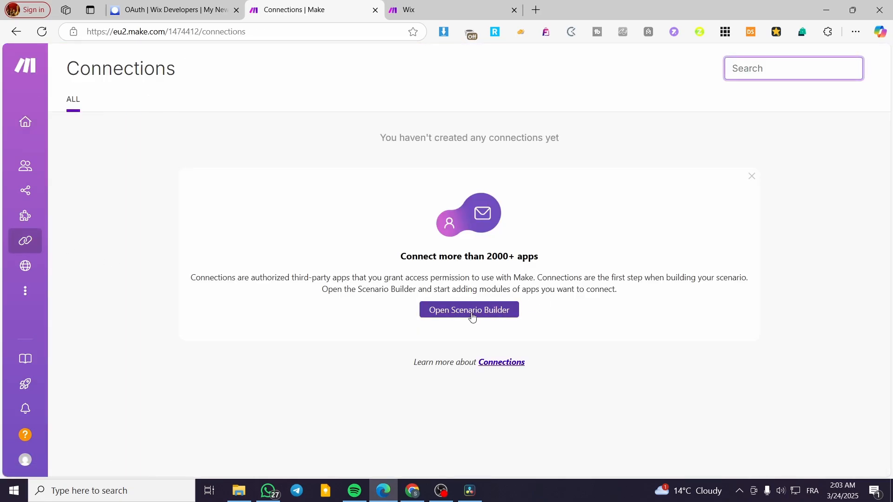
{"action": "left_click", "coordinate": [472, 316]}
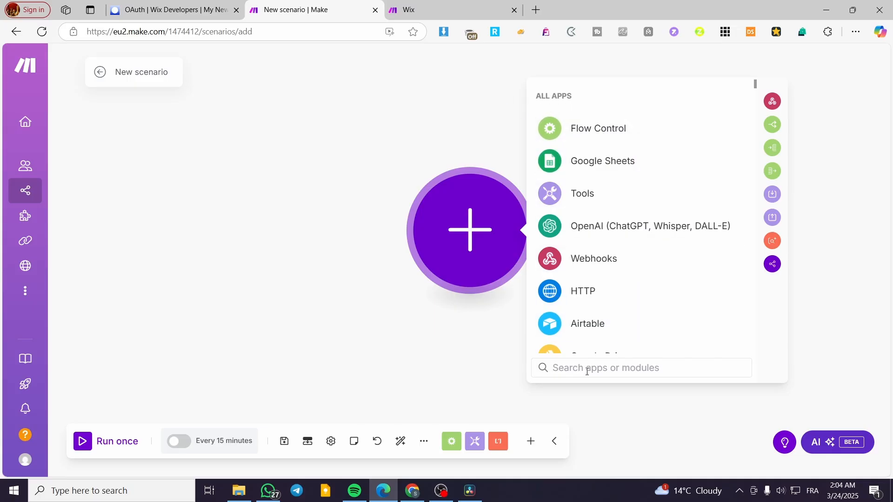
- Search the new scenario's apps for "wix", open the Wix app and look through its modules
{"action": "type", "text": "wix"}
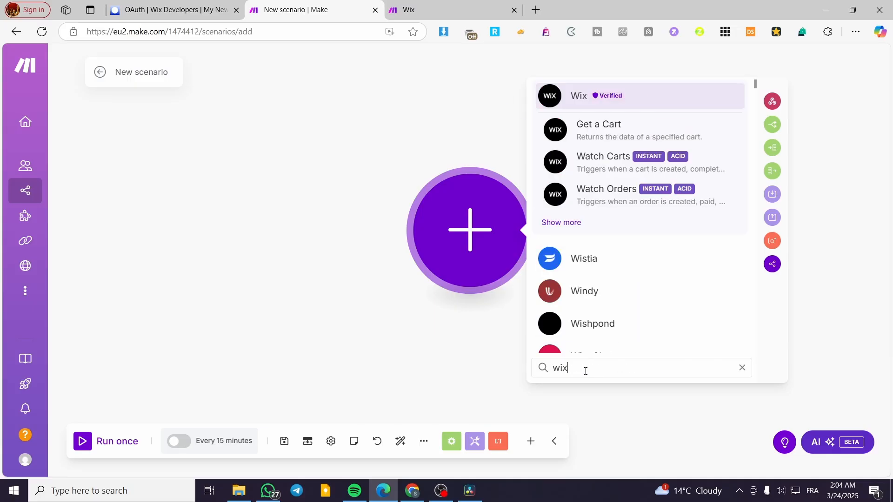
{"action": "left_click", "coordinate": [615, 94]}
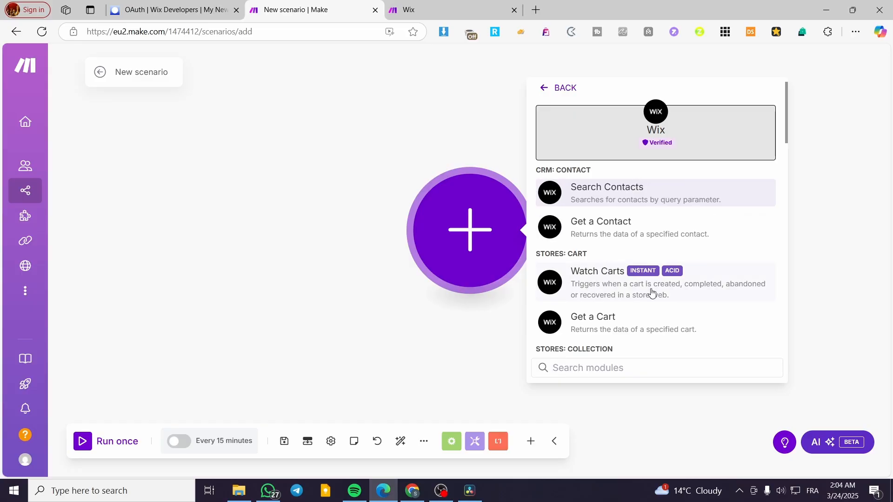
{"action": "scroll", "coordinate": [652, 283], "scroll_direction": "down", "scroll_amount": 3}
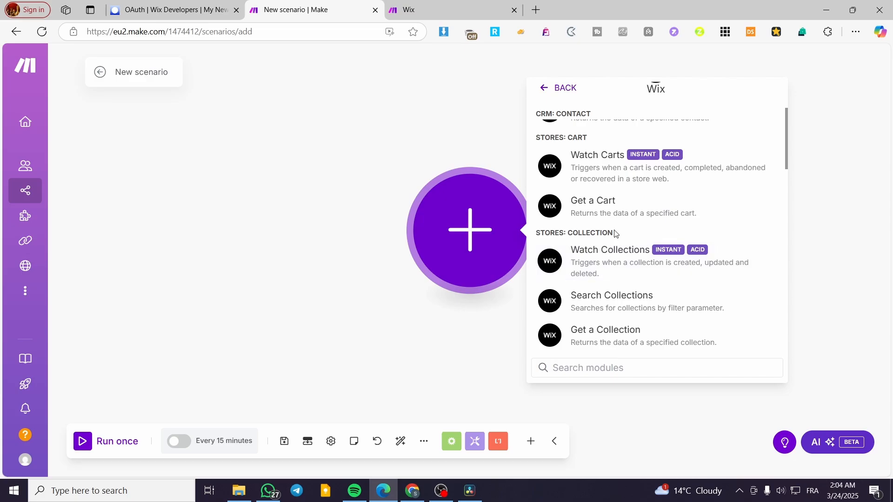
{"action": "scroll", "coordinate": [608, 229], "scroll_direction": "up", "scroll_amount": 1}
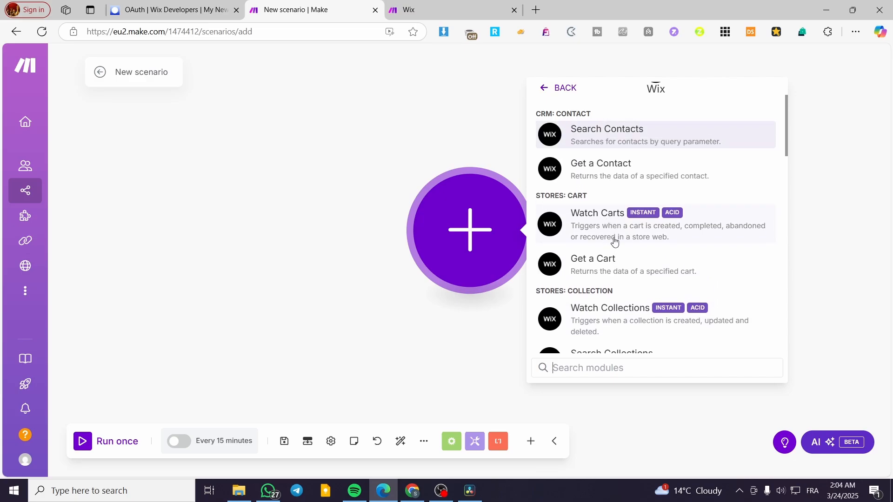
{"action": "scroll", "coordinate": [615, 240], "scroll_direction": "up", "scroll_amount": 1}
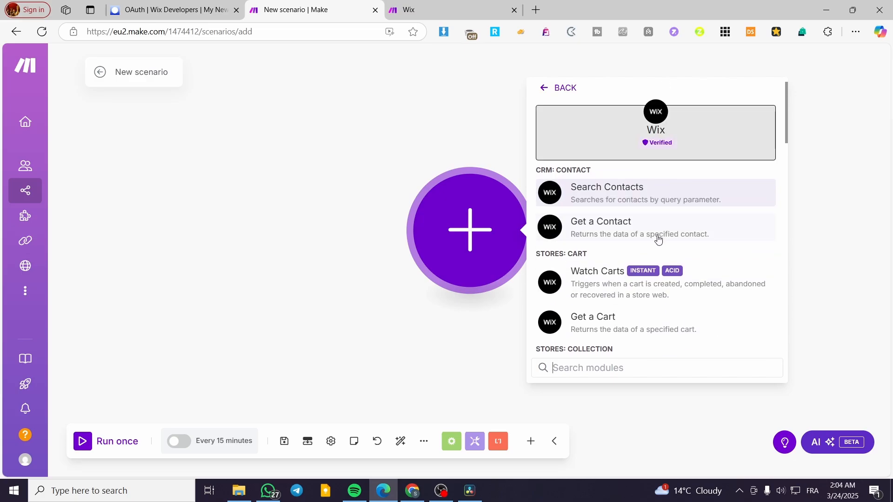
- Add the Wix Get a Contact module to the scenario and start creating a connection for it
{"action": "scroll", "coordinate": [659, 239], "scroll_direction": "down", "scroll_amount": 1}
{"action": "left_click", "coordinate": [687, 180]}
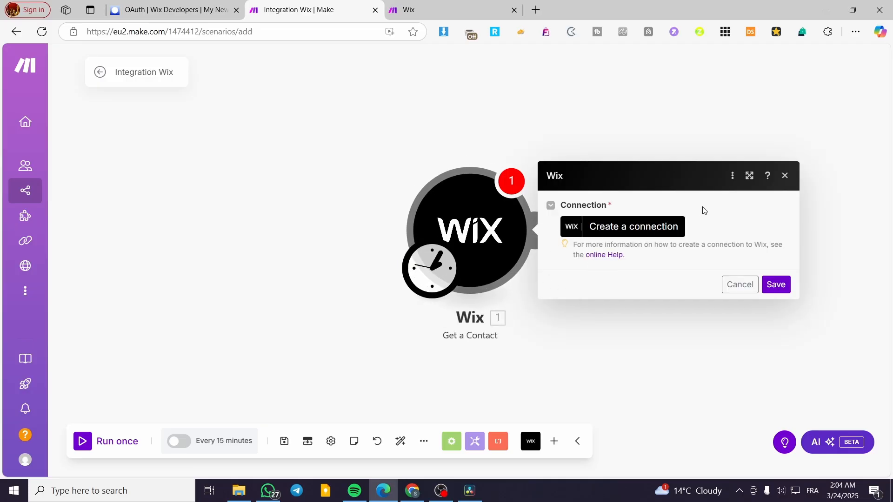
{"action": "left_click", "coordinate": [785, 176]}
{"action": "left_click", "coordinate": [516, 232]}
{"action": "left_click", "coordinate": [518, 275]}
{"action": "left_click", "coordinate": [643, 228]}
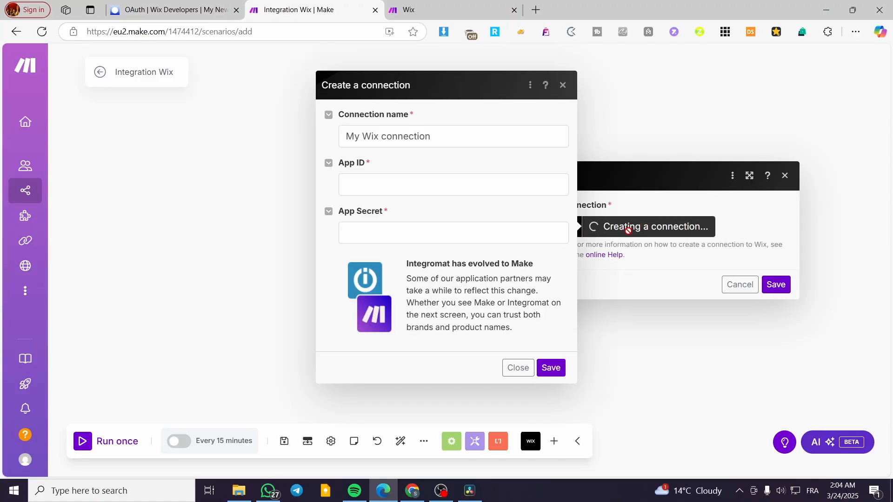
- Copy the App ID from the Wix app's OAuth page into the App ID of the new Make connection
{"action": "left_click", "coordinate": [187, 4]}
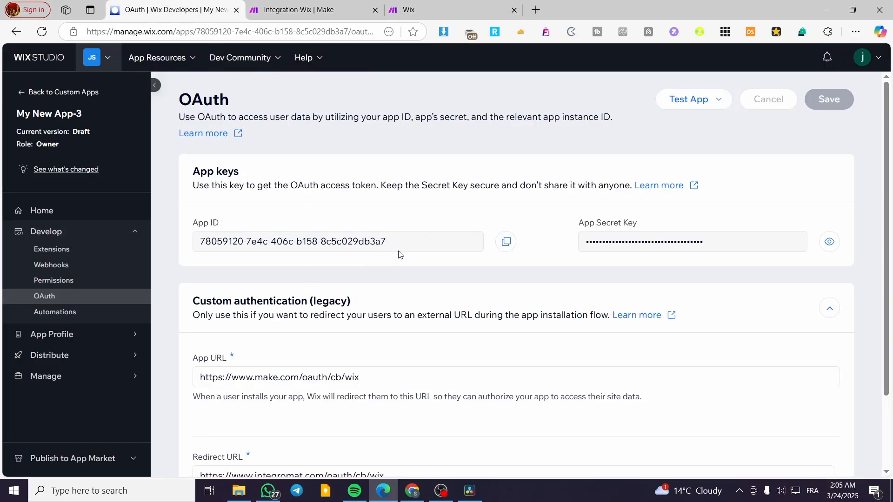
{"action": "left_click", "coordinate": [513, 251]}
{"action": "left_click", "coordinate": [341, 4]}
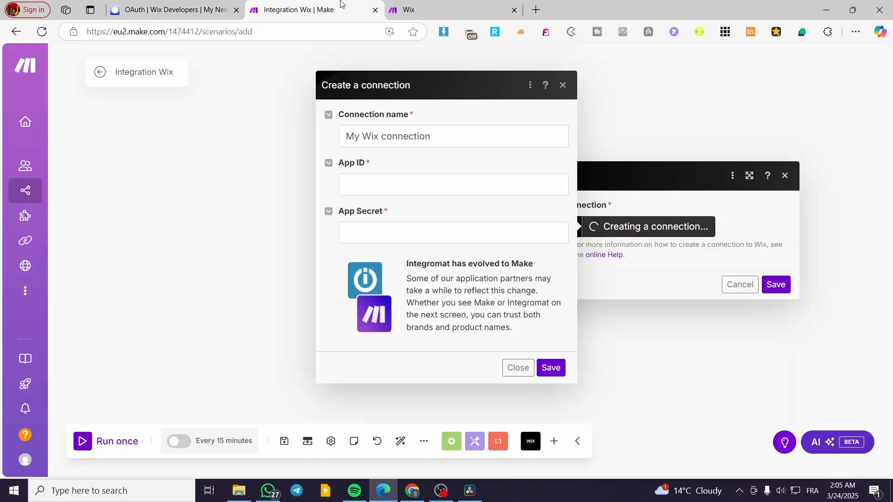
{"action": "left_click", "coordinate": [433, 184]}
{"action": "key", "text": "ctrl+v"}
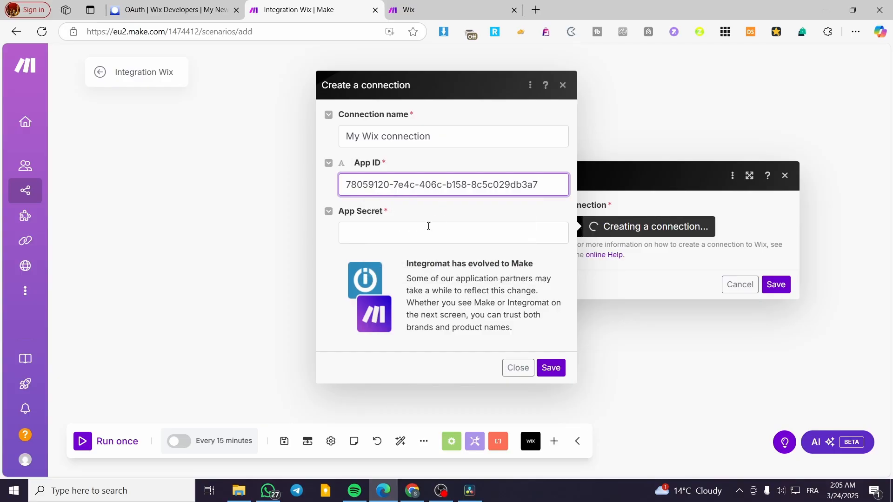
- Reveal the App Secret Key on the Wix OAuth page and copy it into the Make connection's App Secret
{"action": "left_click", "coordinate": [163, 7]}
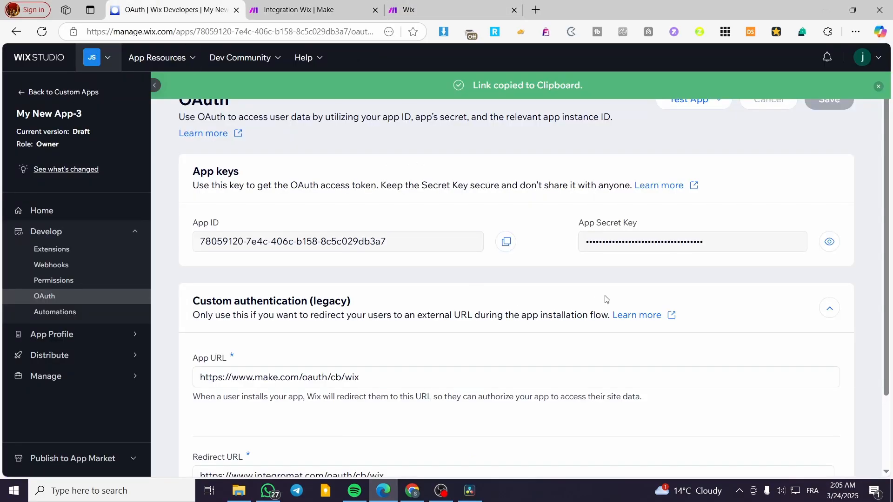
{"action": "left_click", "coordinate": [830, 241]}
{"action": "triple_click", "coordinate": [735, 242]}
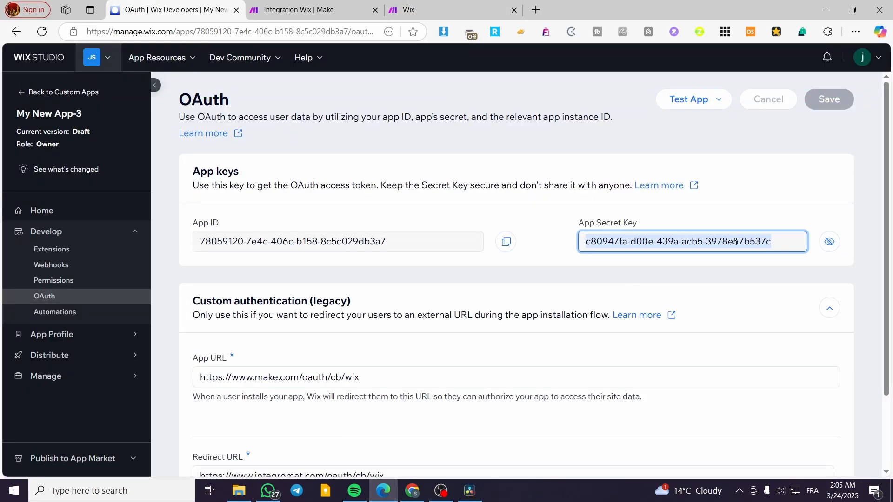
{"action": "left_click", "coordinate": [339, 13]}
{"action": "left_click", "coordinate": [455, 231]}
{"action": "key", "text": "ctrl+v"}
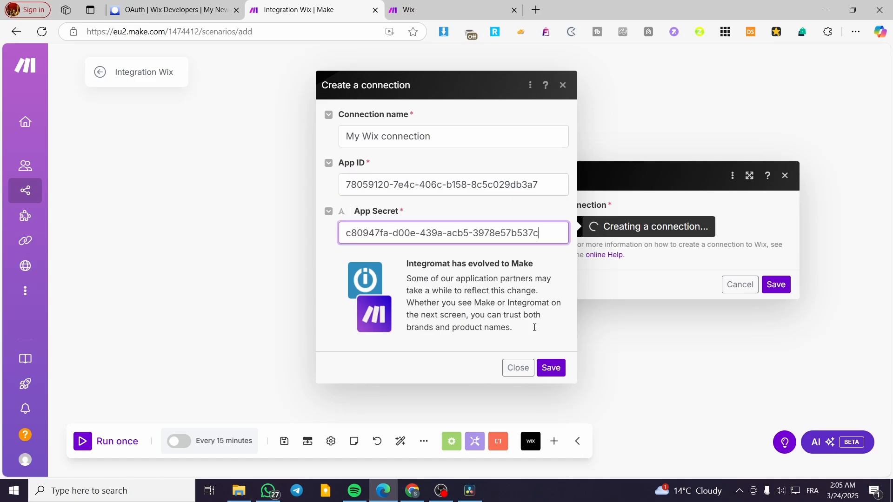
- Save the connection and authorize it by adding My New App-3 to the Jacks Socials 1 site
{"action": "left_click", "coordinate": [560, 374]}
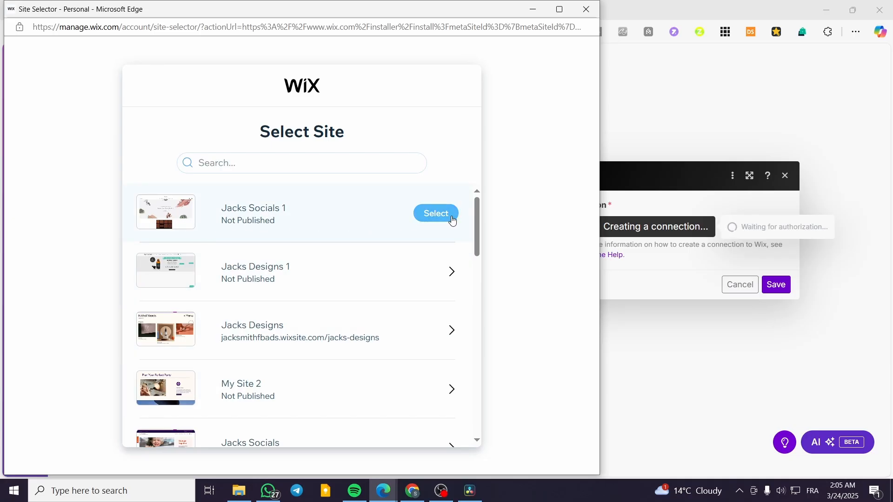
{"action": "left_click", "coordinate": [453, 220]}
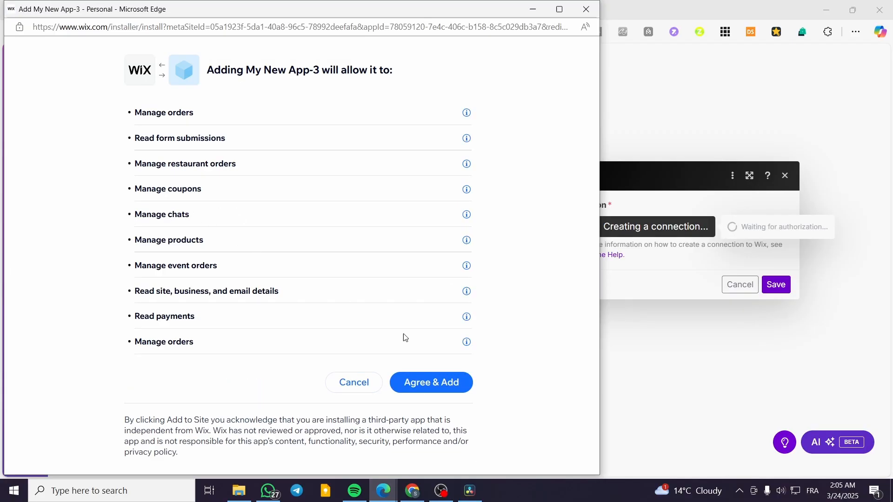
{"action": "left_click", "coordinate": [425, 385]}
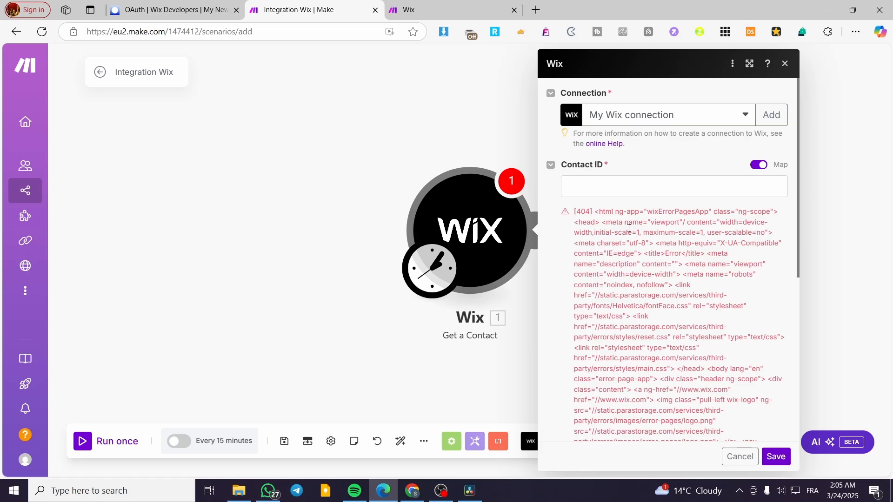
- Examine the error text under the module's Contact ID and check the connection options without adding another connection
{"action": "scroll", "coordinate": [661, 245], "scroll_direction": "down", "scroll_amount": 6}
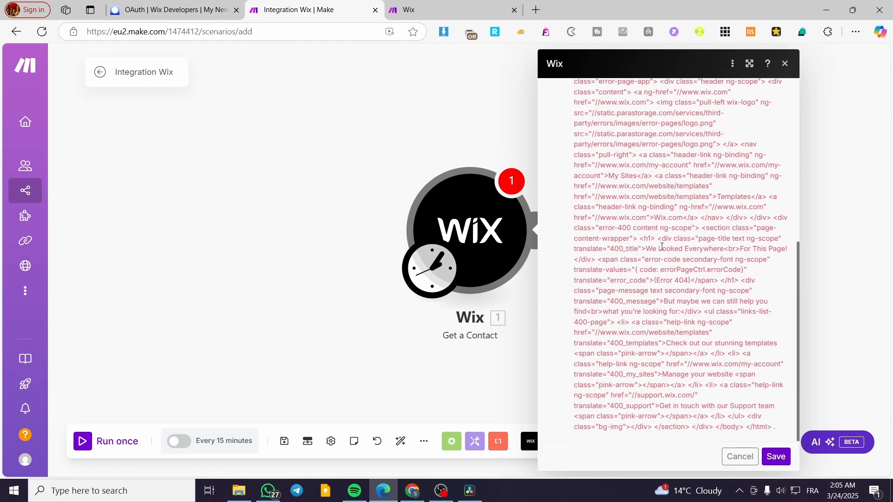
{"action": "scroll", "coordinate": [682, 282], "scroll_direction": "up", "scroll_amount": 6}
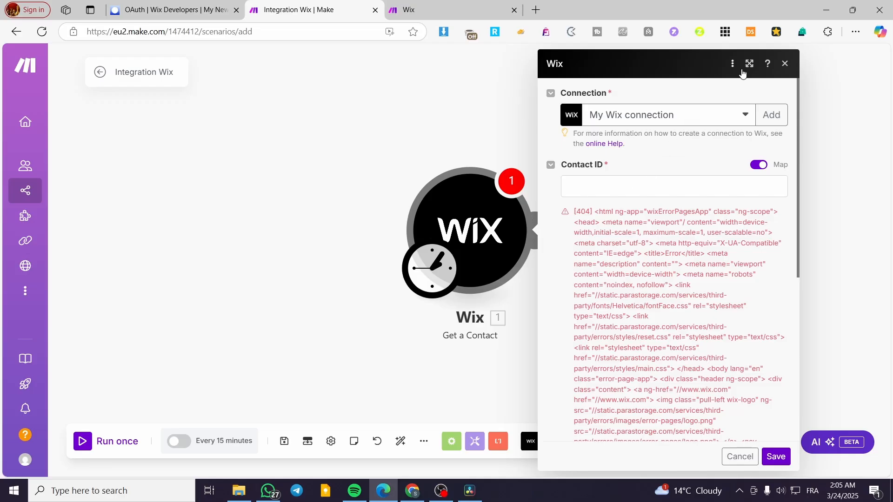
{"action": "left_click", "coordinate": [645, 122]}
{"action": "left_click", "coordinate": [645, 117]}
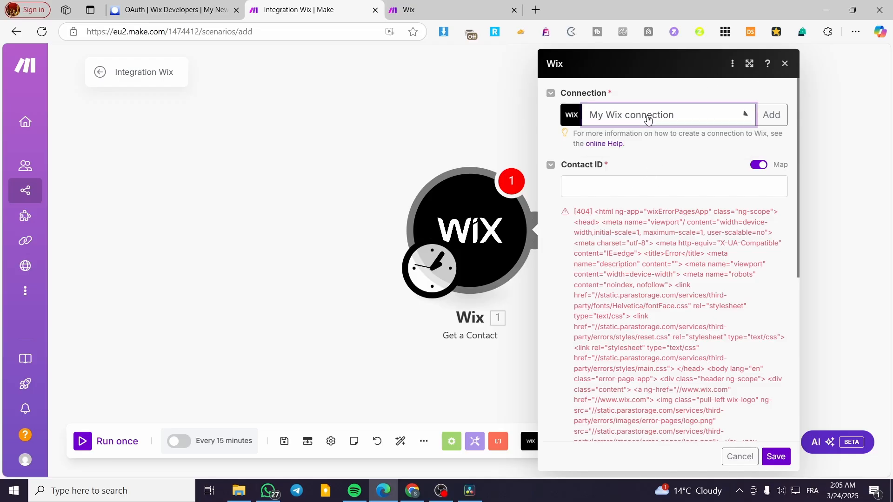
{"action": "left_click", "coordinate": [771, 115]}
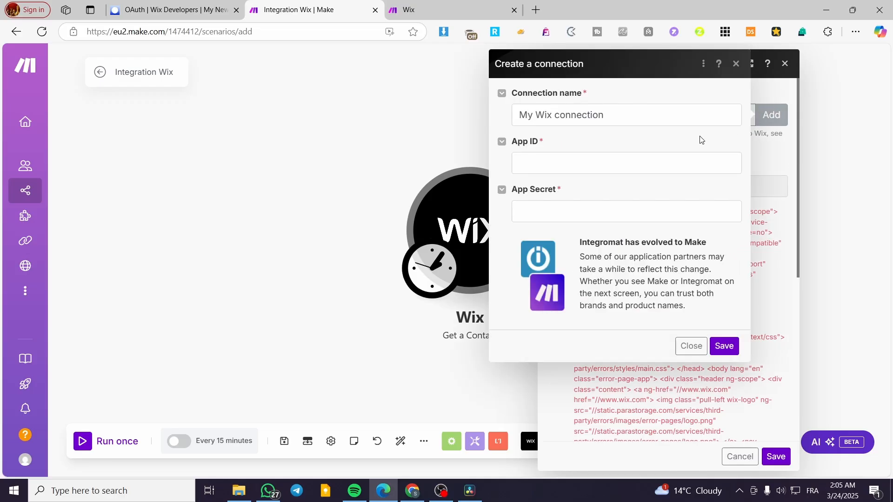
{"action": "left_click", "coordinate": [737, 65]}
- Review the Make help article's Wix connection, webhook and scenario instructions, and check the app's OAuth page before returning to the scenario
{"action": "left_click", "coordinate": [415, 4]}
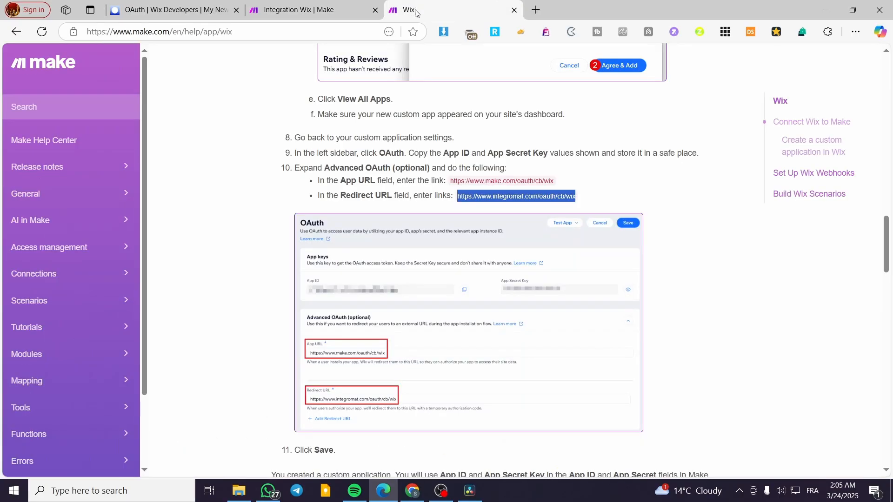
{"action": "scroll", "coordinate": [531, 340], "scroll_direction": "up", "scroll_amount": 10}
{"action": "scroll", "coordinate": [531, 340], "scroll_direction": "up", "scroll_amount": 10}
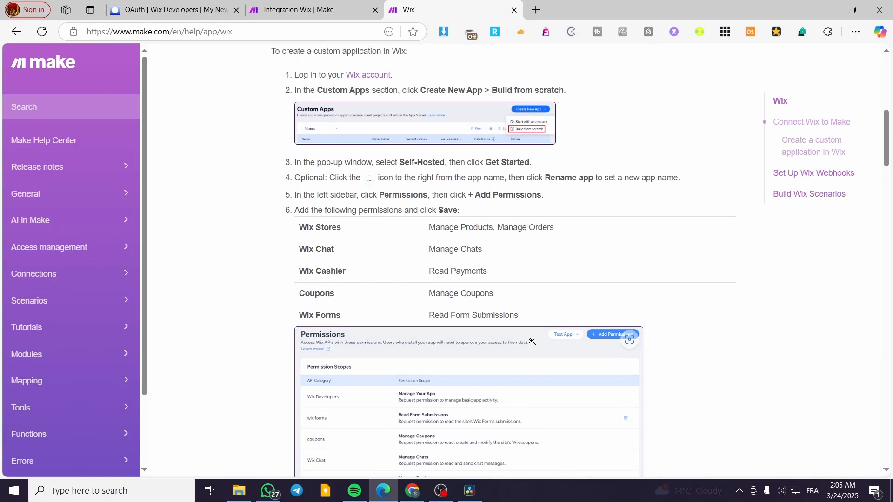
{"action": "scroll", "coordinate": [530, 342], "scroll_direction": "up", "scroll_amount": 3}
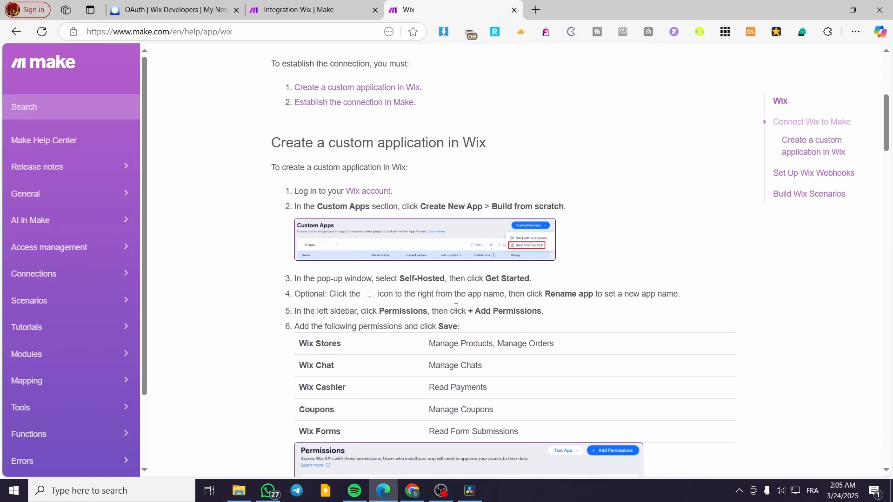
{"action": "scroll", "coordinate": [456, 307], "scroll_direction": "up", "scroll_amount": 4}
{"action": "scroll", "coordinate": [474, 339], "scroll_direction": "up", "scroll_amount": 2}
{"action": "scroll", "coordinate": [477, 341], "scroll_direction": "down", "scroll_amount": 4}
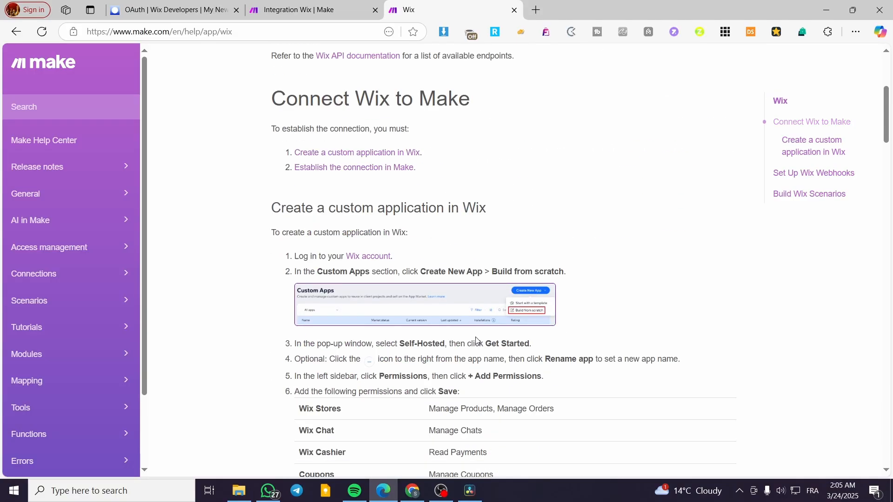
{"action": "scroll", "coordinate": [476, 341], "scroll_direction": "down", "scroll_amount": 3}
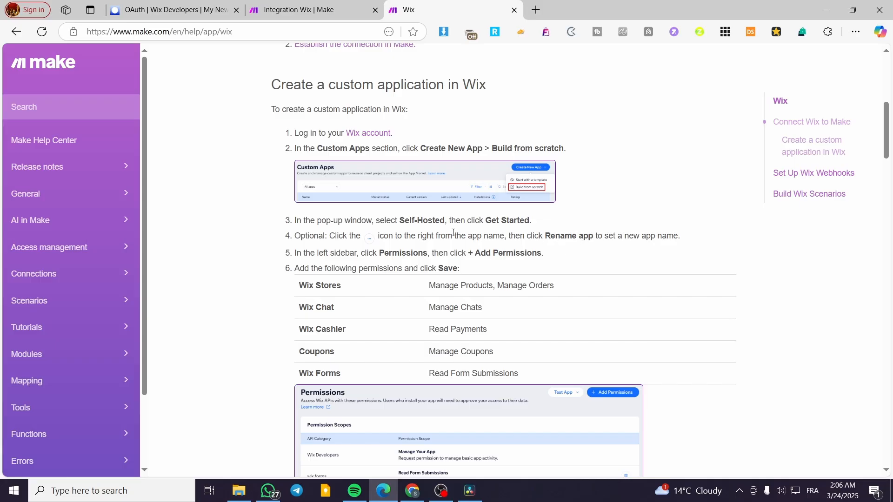
{"action": "scroll", "coordinate": [453, 233], "scroll_direction": "down", "scroll_amount": 18}
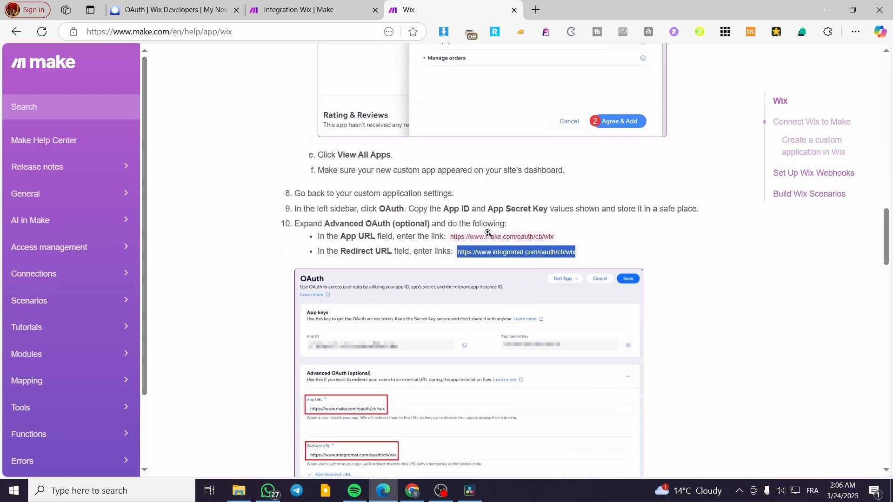
{"action": "scroll", "coordinate": [487, 233], "scroll_direction": "down", "scroll_amount": 9}
{"action": "scroll", "coordinate": [464, 235], "scroll_direction": "down", "scroll_amount": 3}
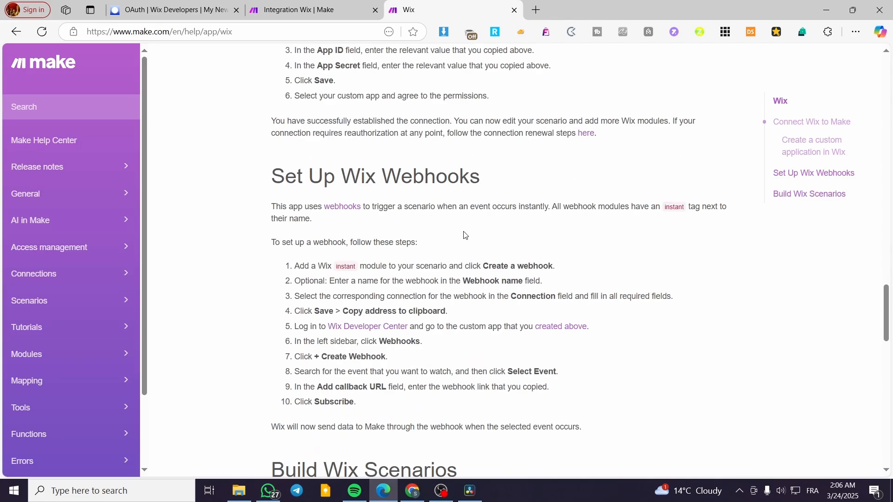
{"action": "scroll", "coordinate": [464, 235], "scroll_direction": "down", "scroll_amount": 8}
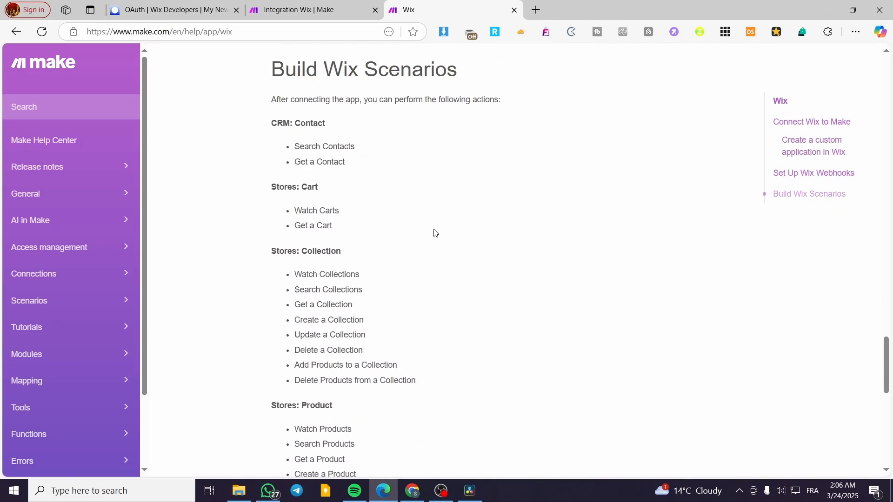
{"action": "left_click", "coordinate": [170, 10]}
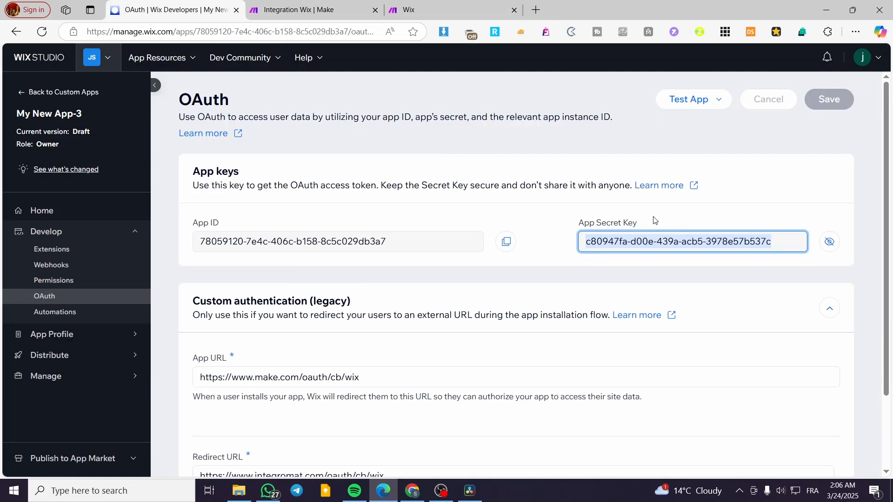
{"action": "left_click", "coordinate": [350, 13]}
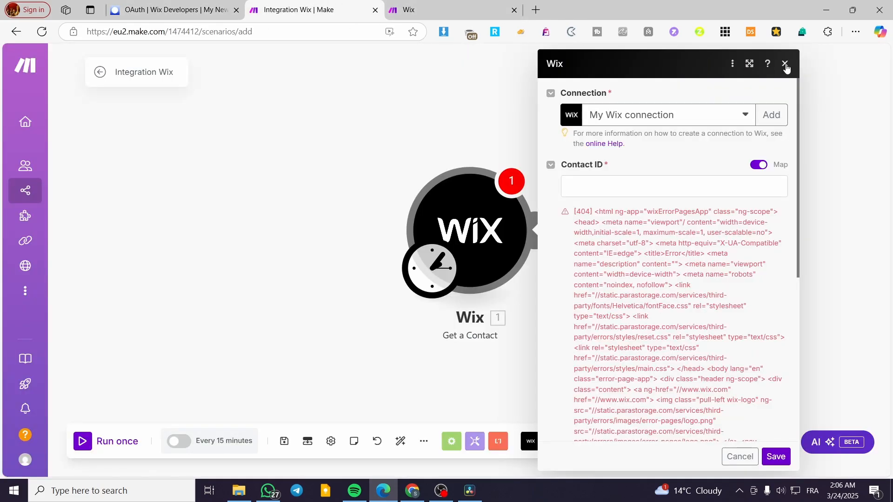